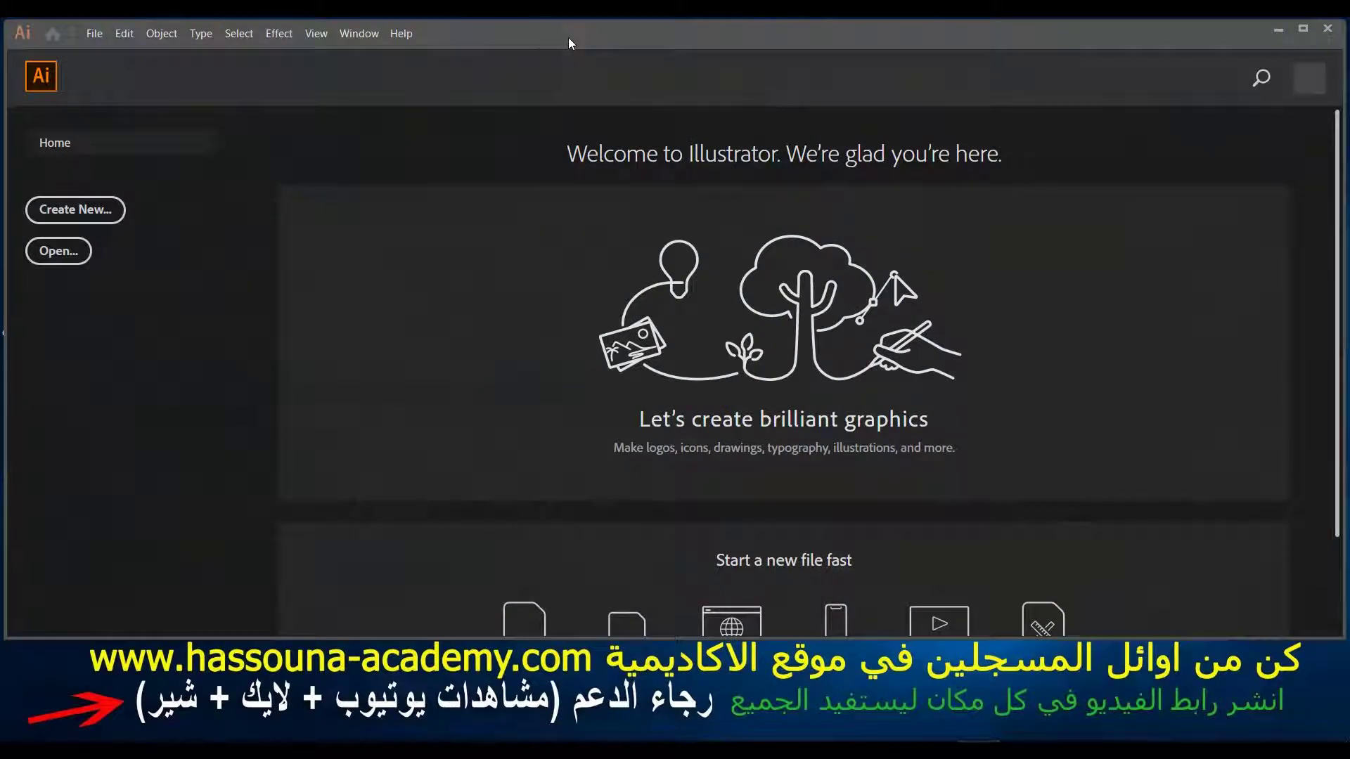
Create a new blank document from the Print A4 preset, 595.28 × 841.89 pt
key("ctrl+n")
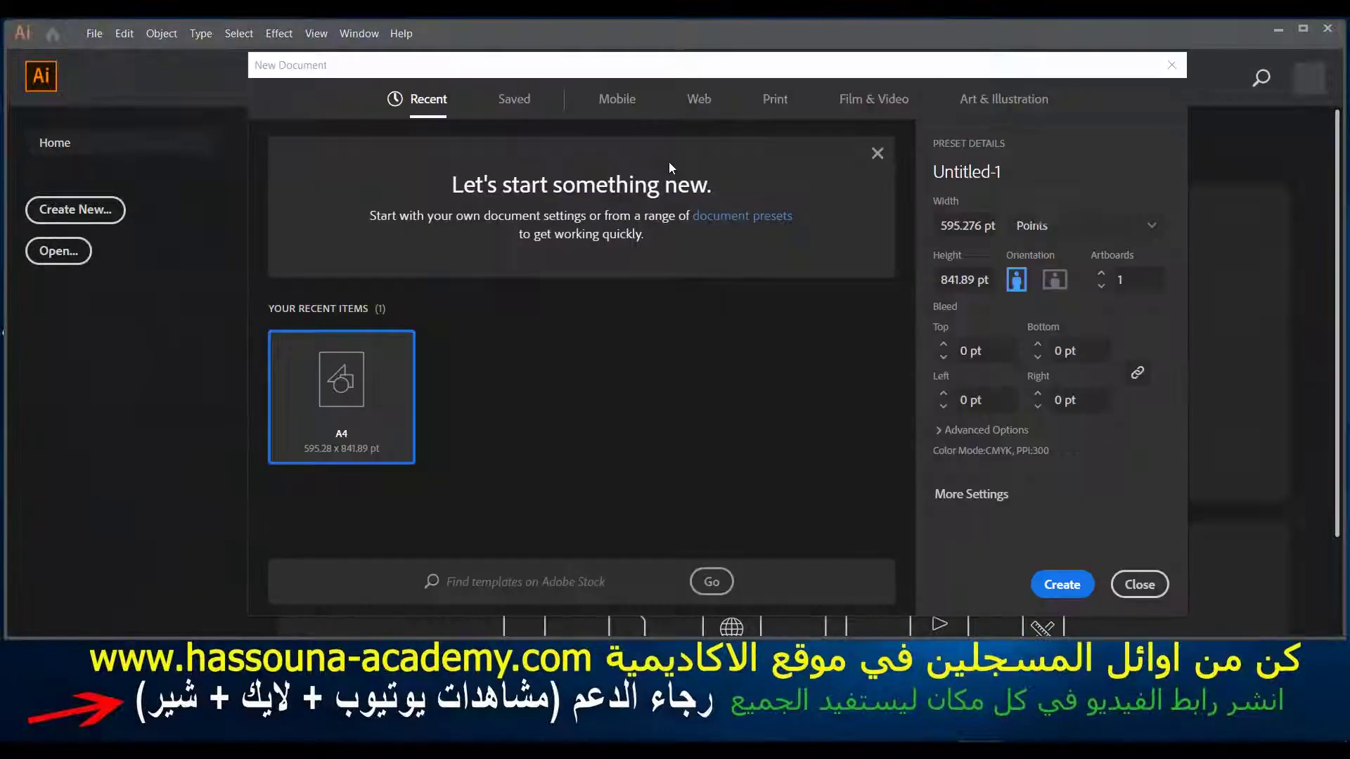
left_click(776, 99)
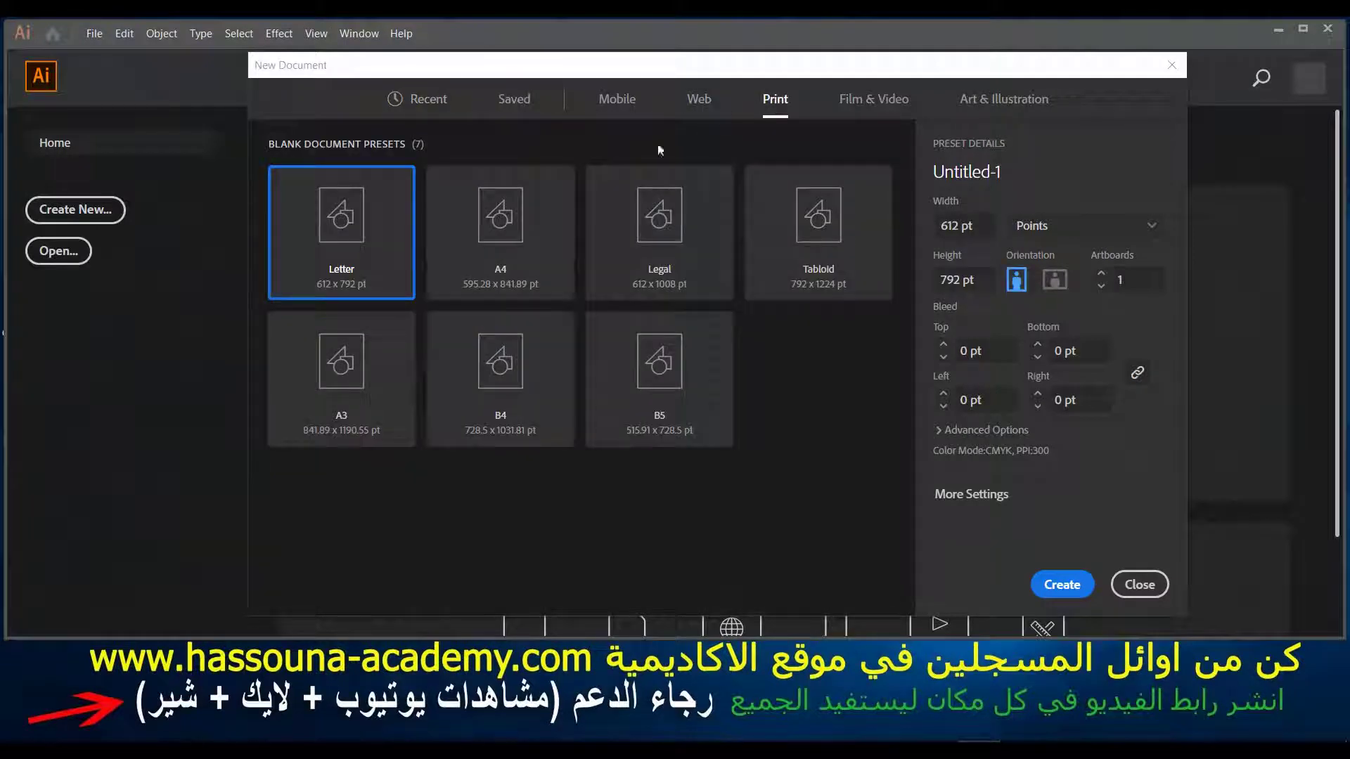
left_click(510, 235)
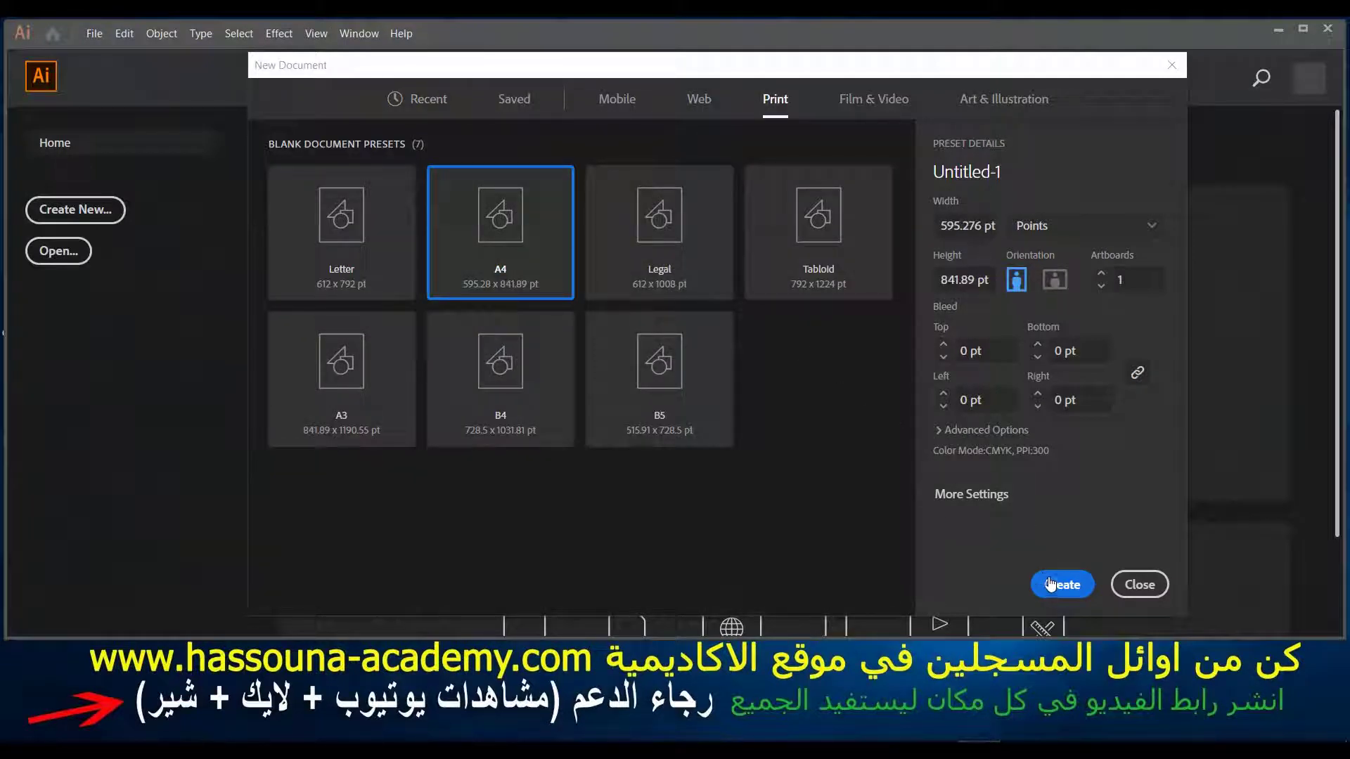
left_click(1049, 584)
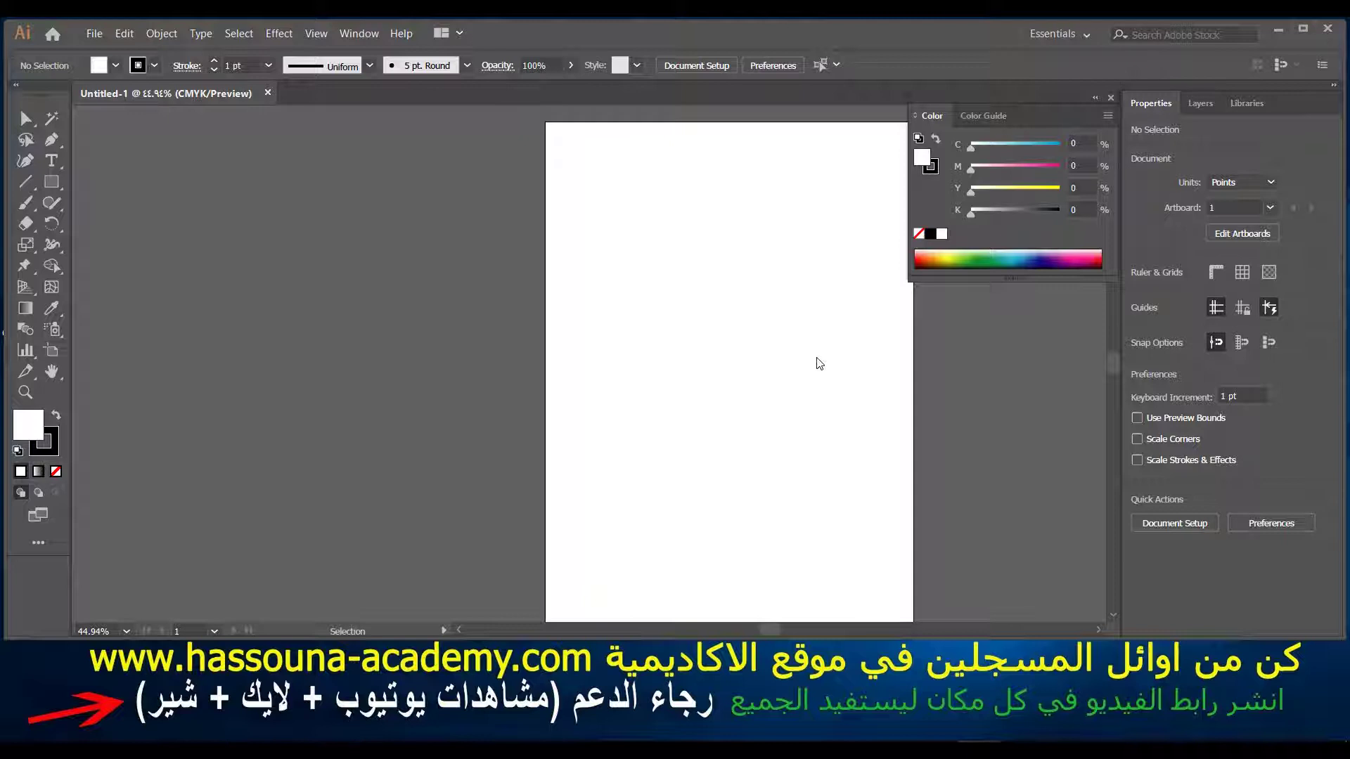
Set the fill to red and draw a rounded rectangle near the page's top-left
left_click_drag(820, 364, 758, 360)
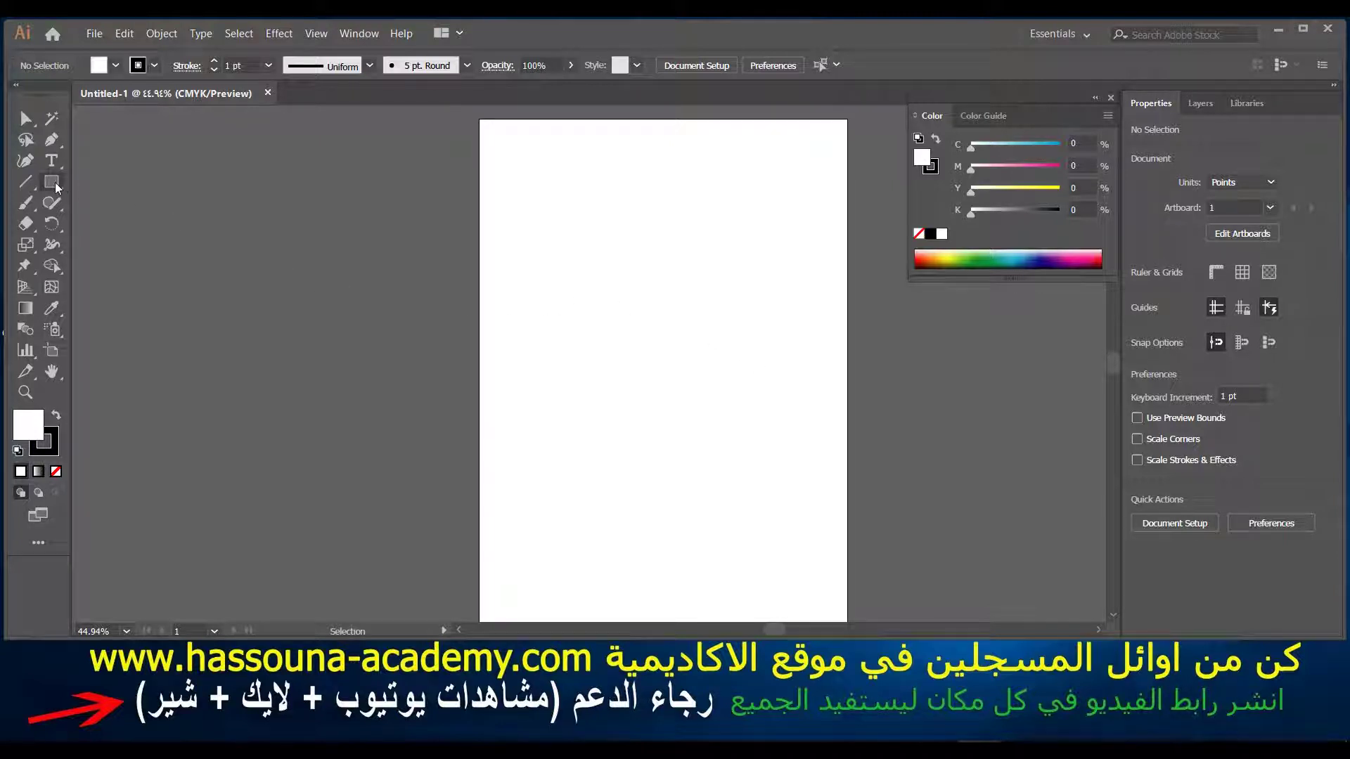
double_click(28, 424)
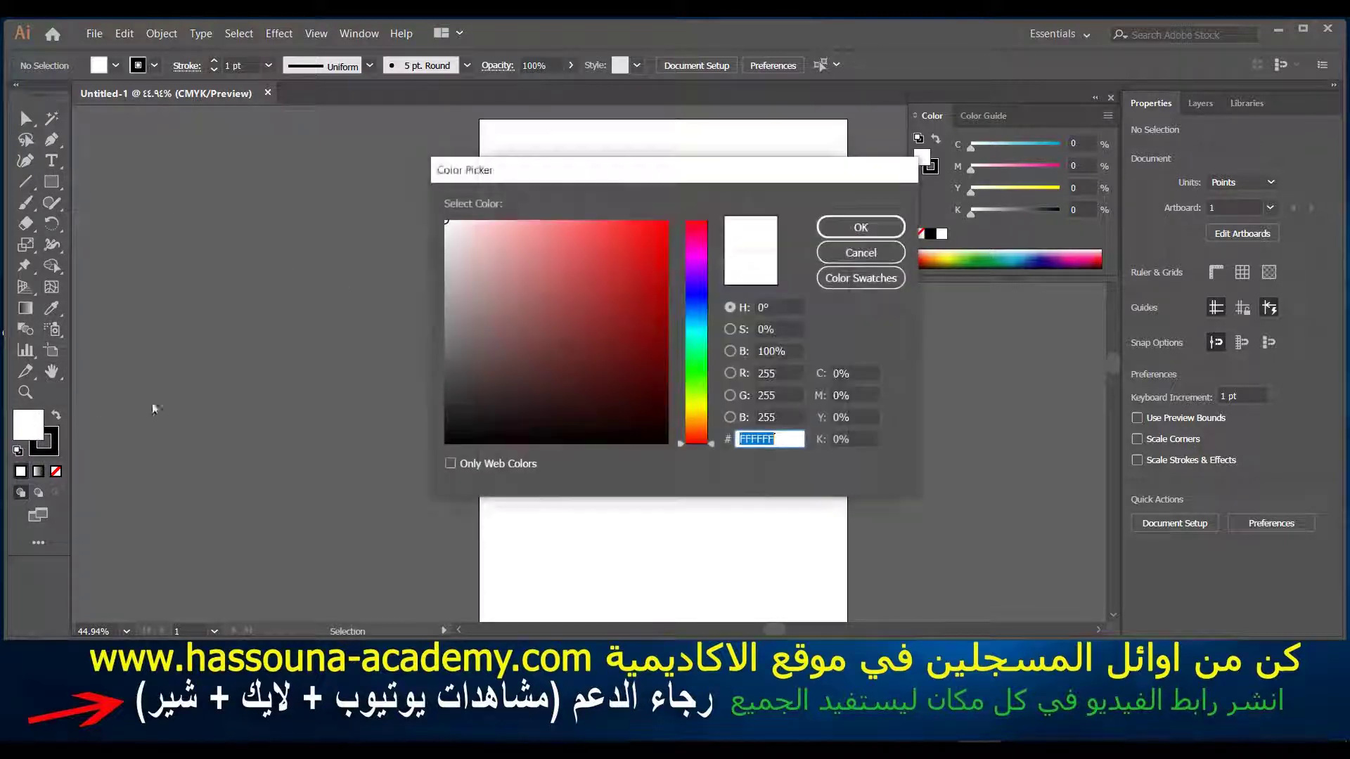
left_click(645, 263)
left_click(860, 227)
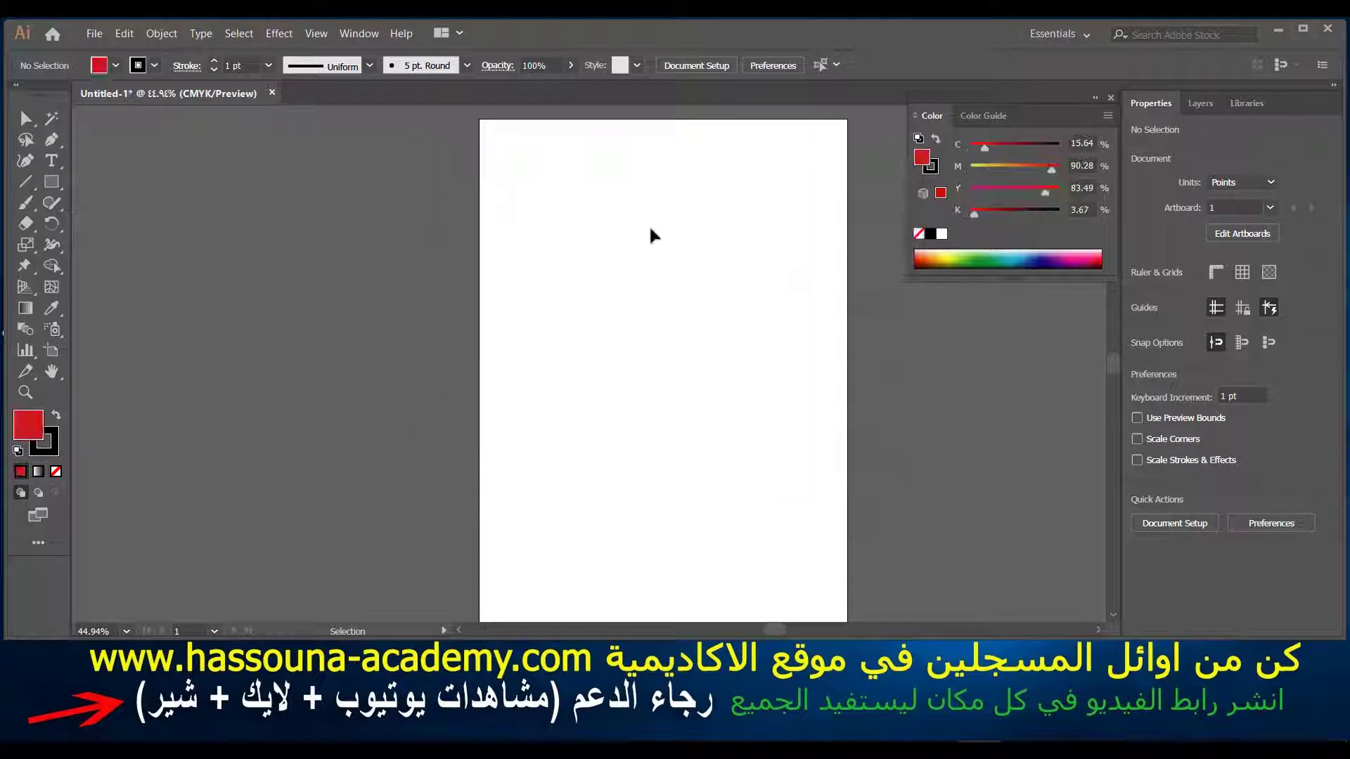
left_click_drag(56, 187, 82, 200)
left_click_drag(544, 170, 648, 213)
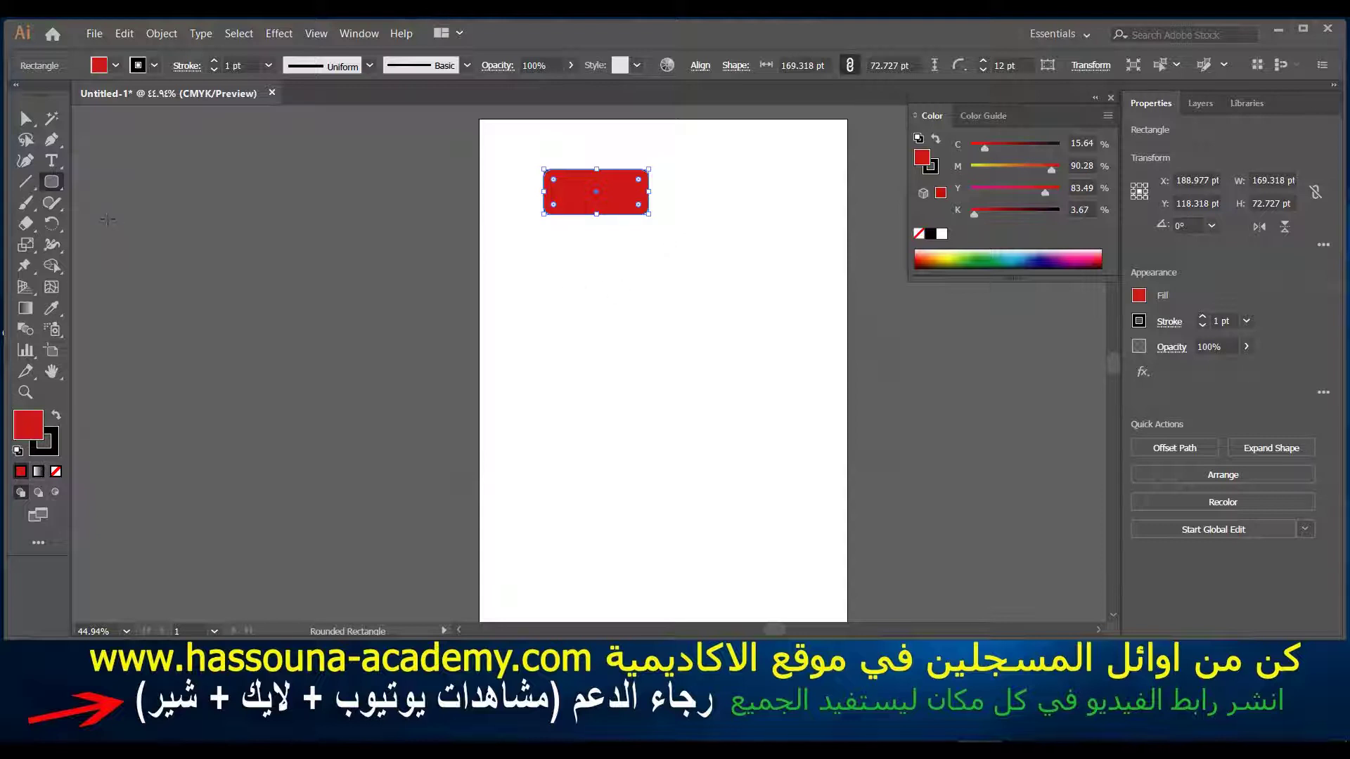
Change the fill to blue (1823B2) and draw a second rounded rectangle further right
left_click_drag(48, 186, 40, 440)
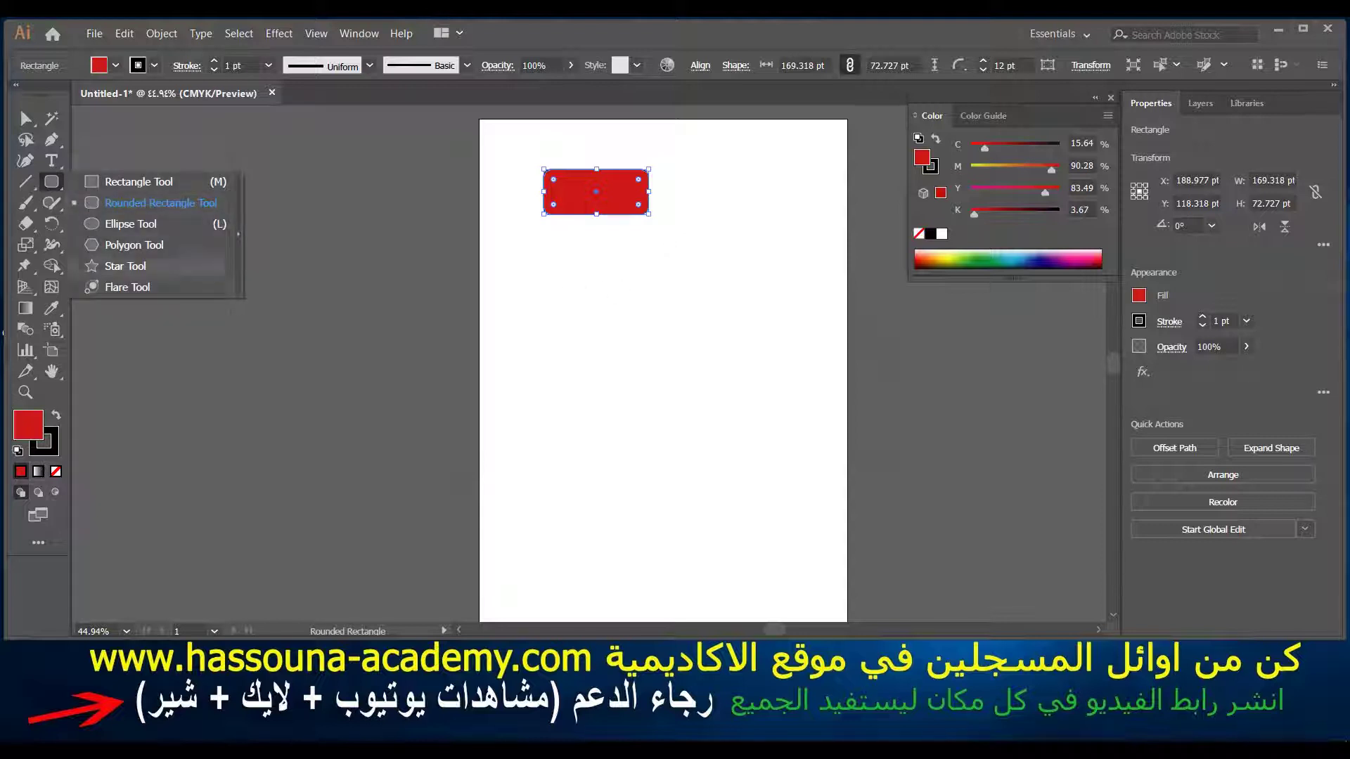
double_click(40, 440)
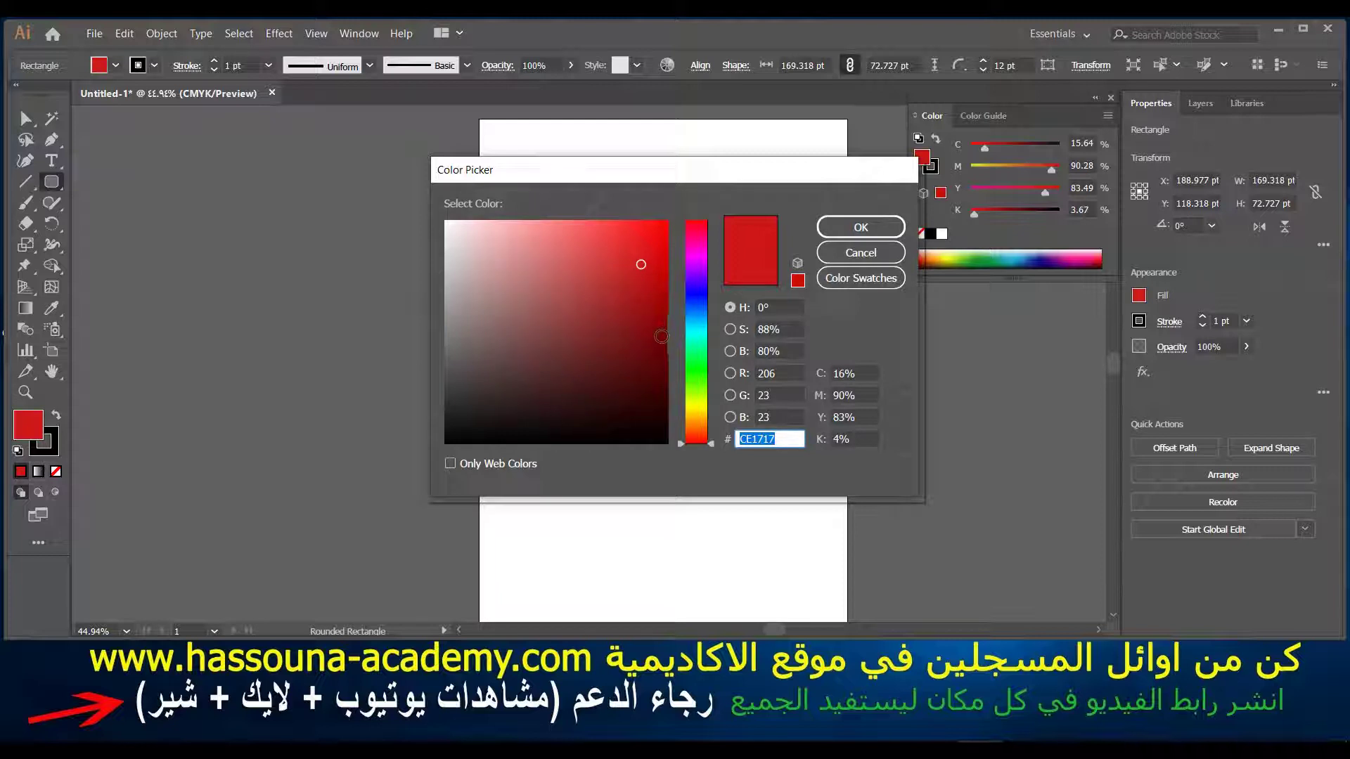
left_click(681, 298)
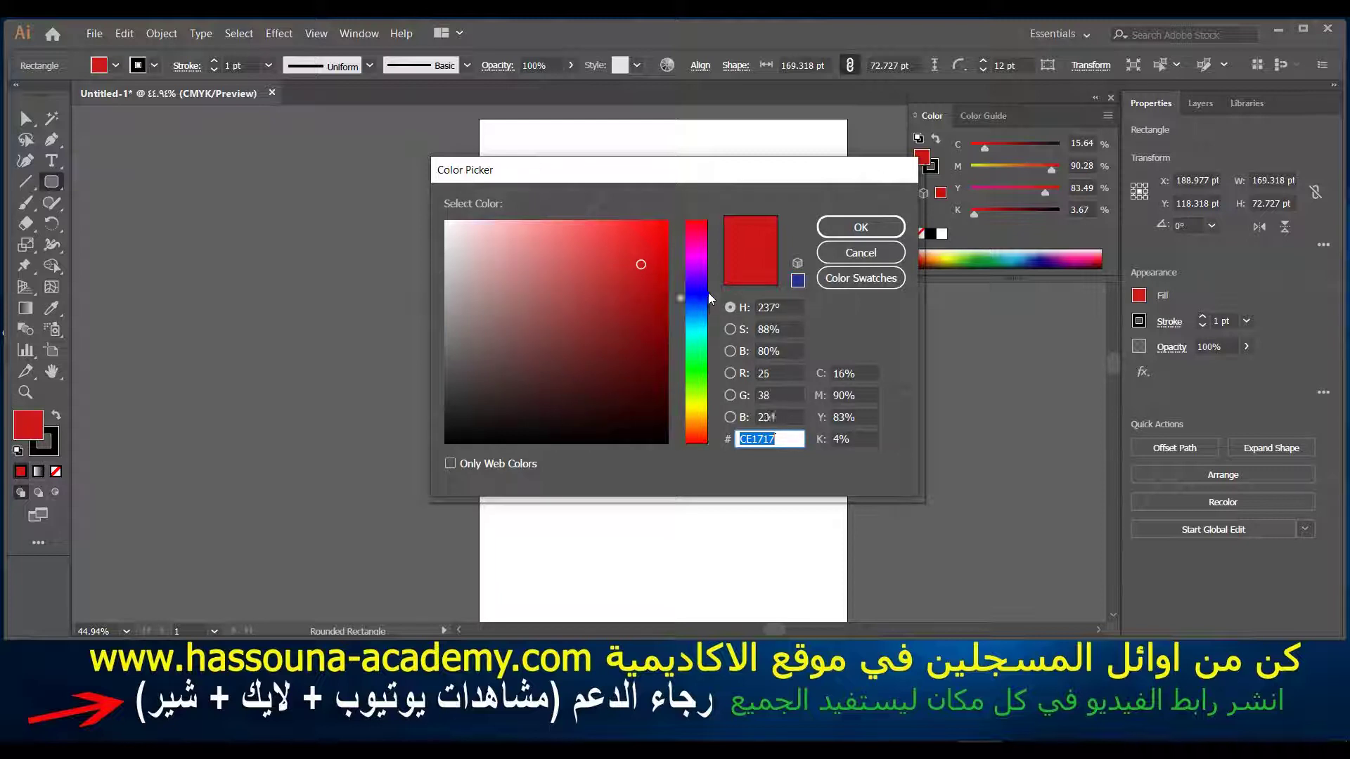
left_click(859, 227)
left_click_drag(695, 259, 808, 305)
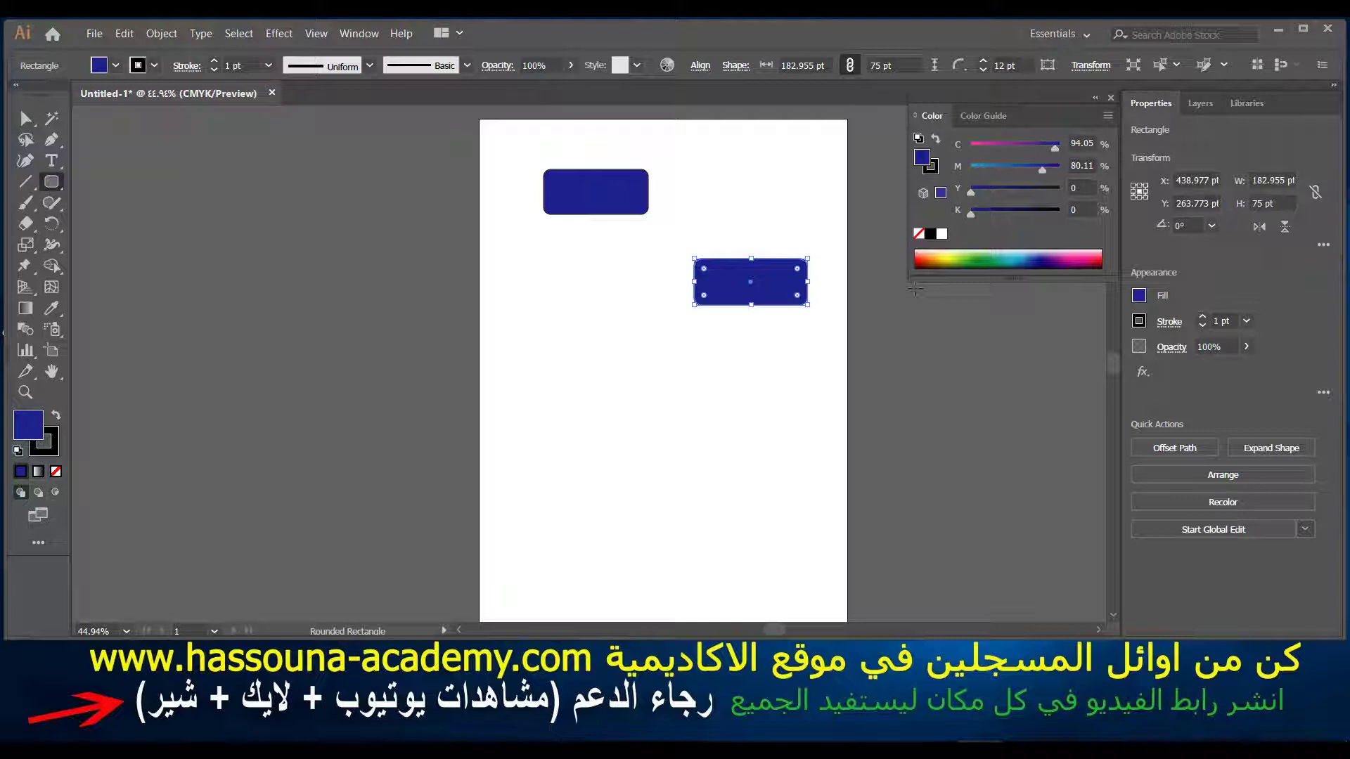
Recolour the second rounded rectangle to pale lavender
double_click(27, 429)
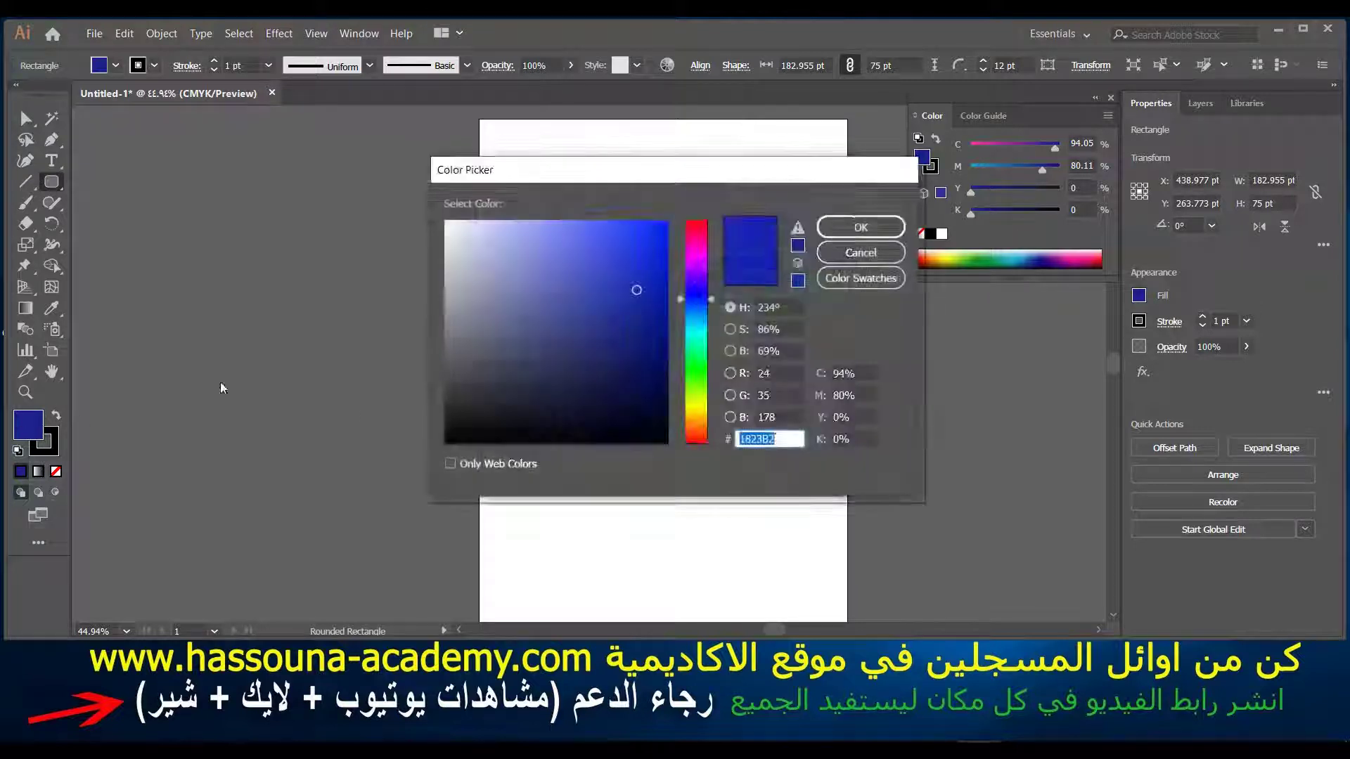
left_click_drag(488, 231, 473, 228)
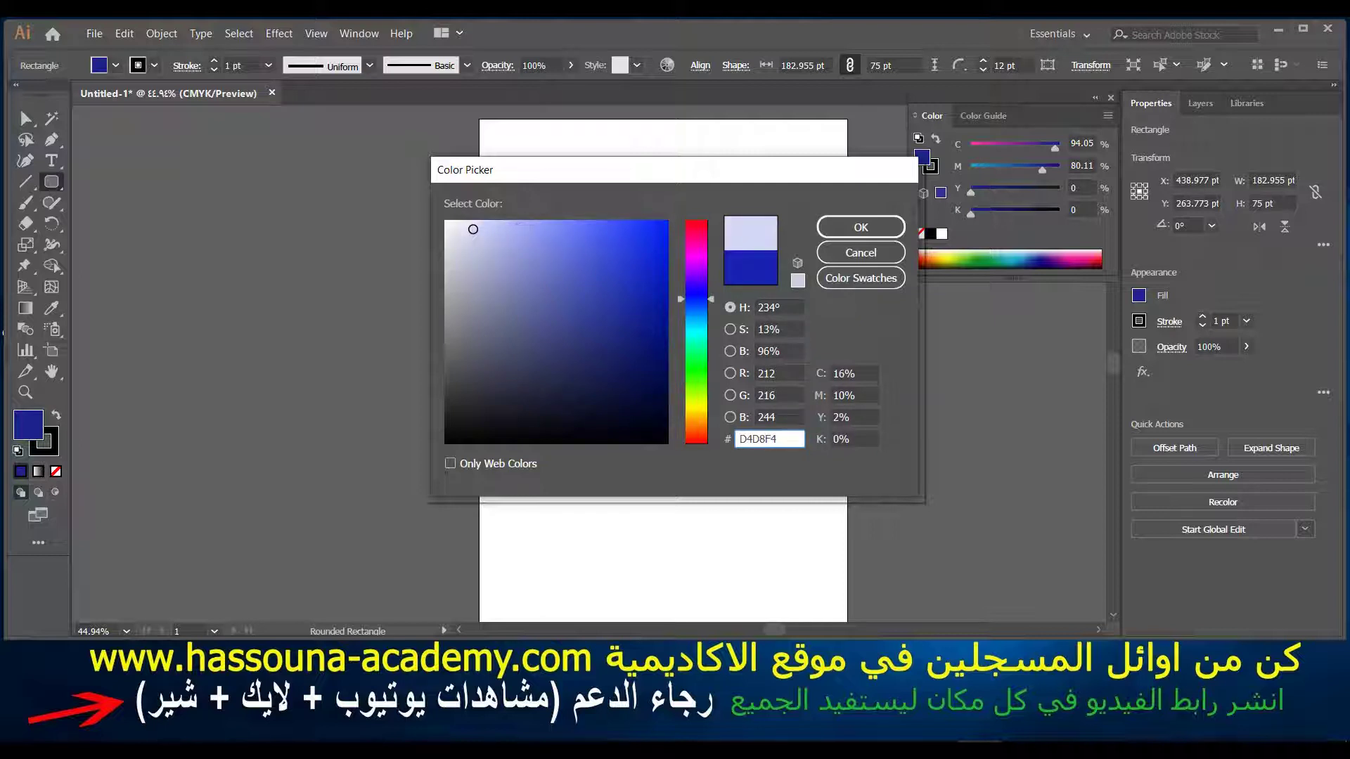
left_click(861, 228)
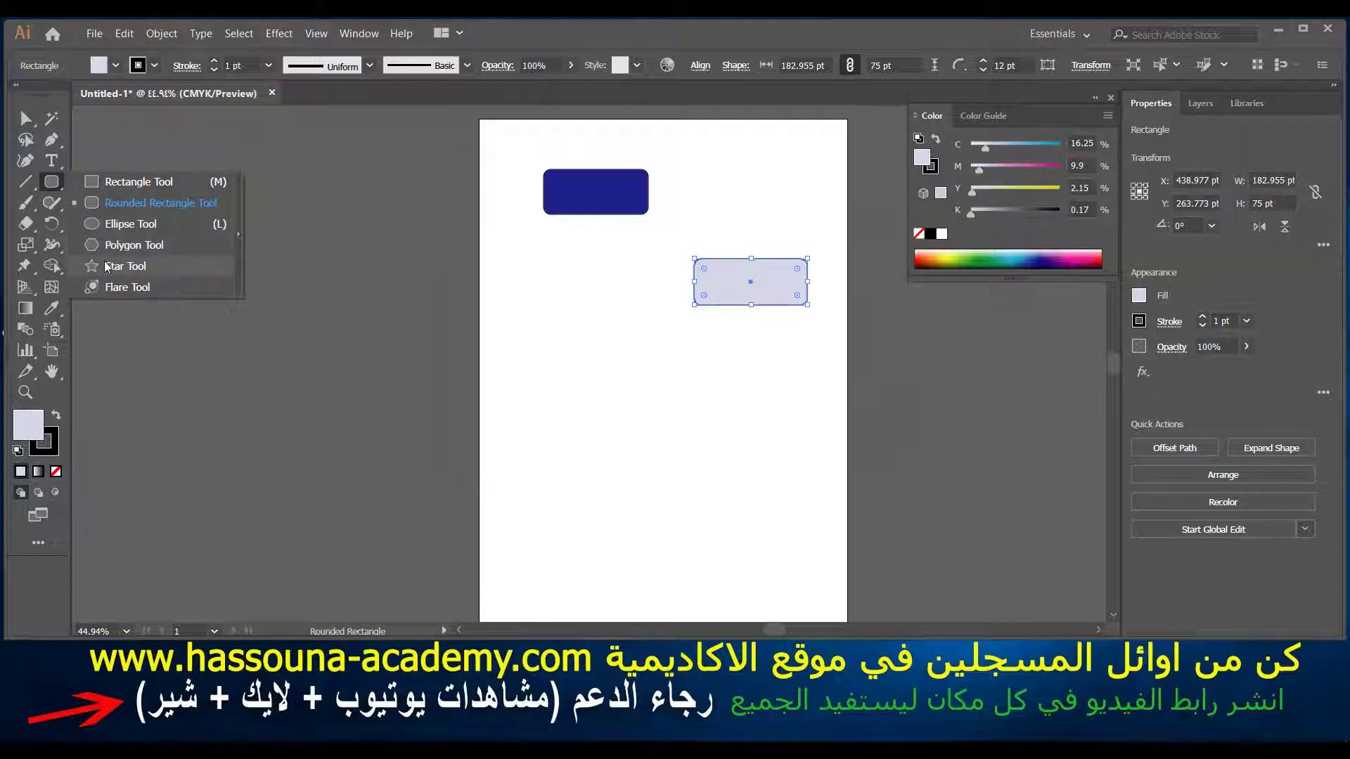
Draw a pale lavender star and move it down and to the right
left_click_drag(49, 190, 141, 266)
mouse_move(554, 363)
left_mouse_down()
mouse_move(564, 379)
mouse_move(604, 364)
left_mouse_up()
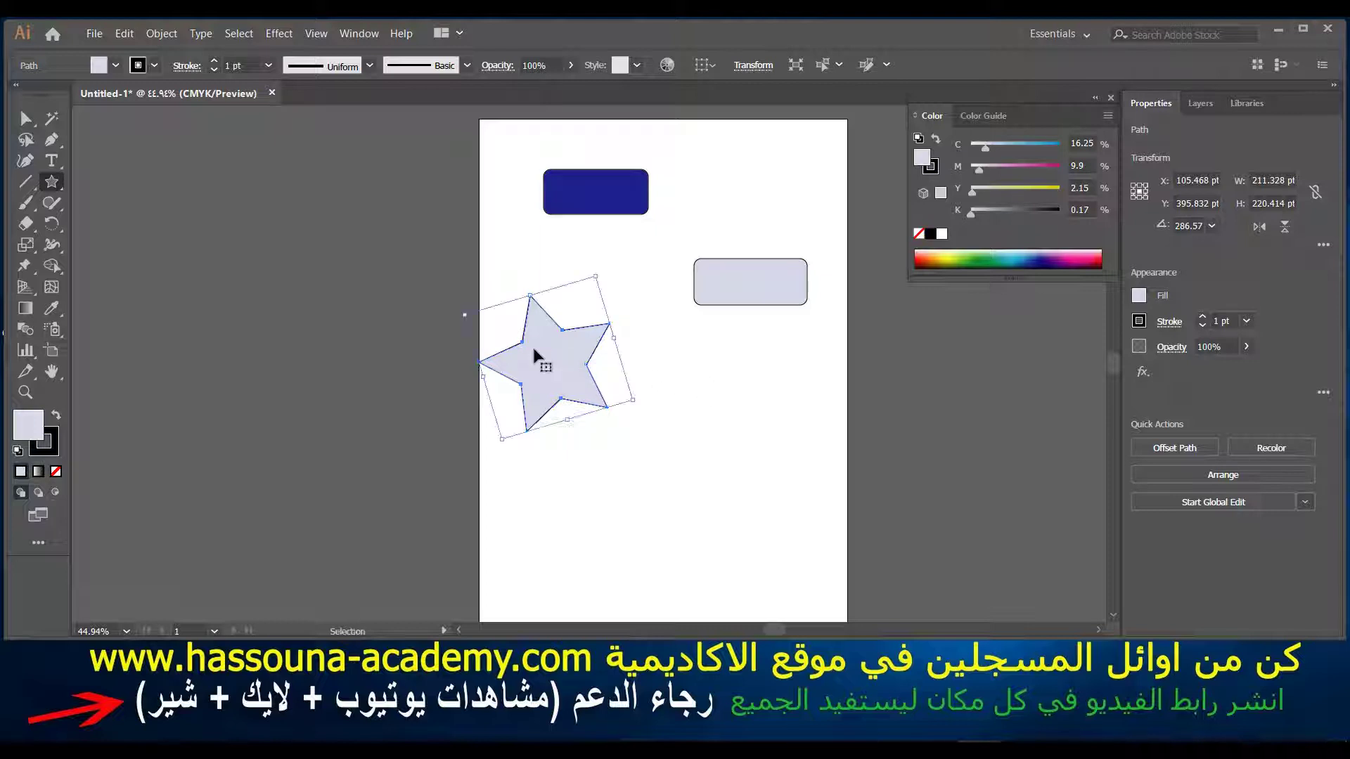
left_click_drag(541, 379, 684, 426)
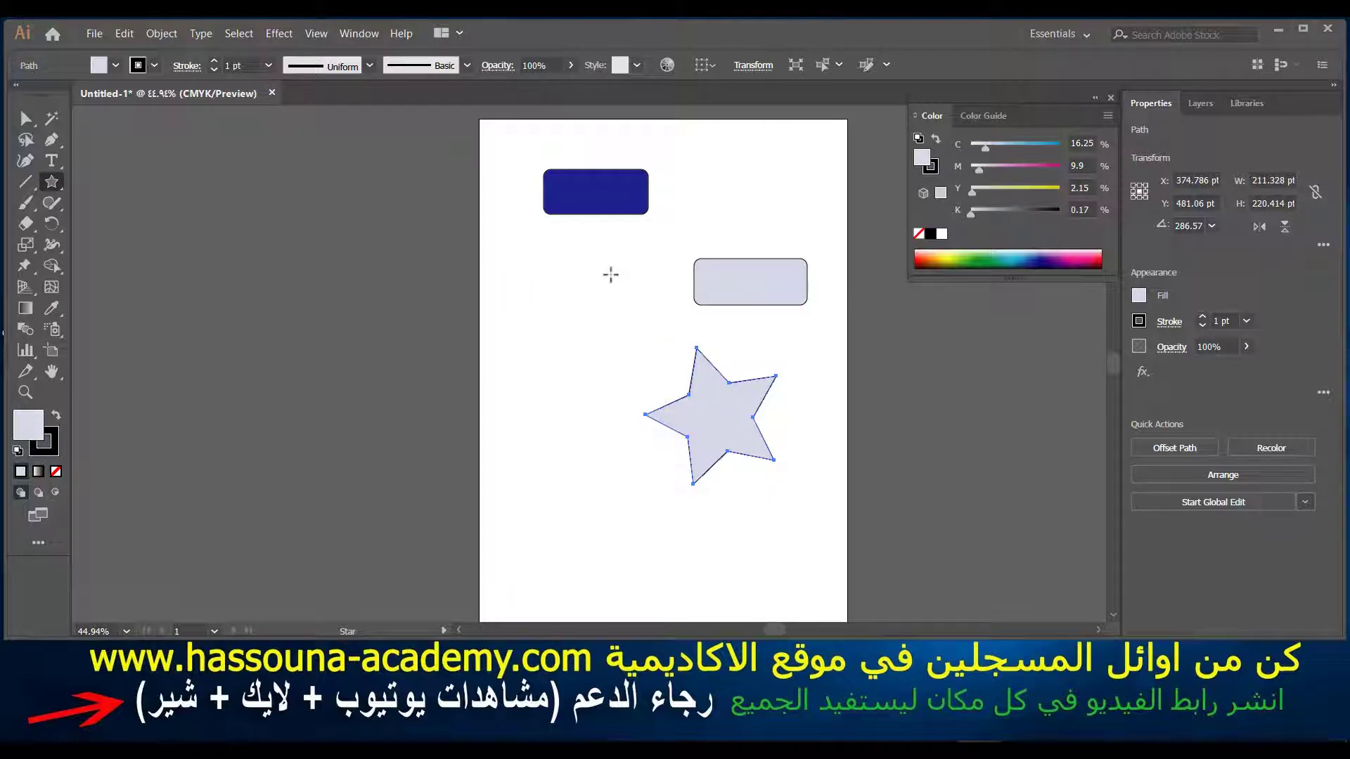
Deselect the star and set the fill colour to light green (B6D8B6)
double_click(21, 427)
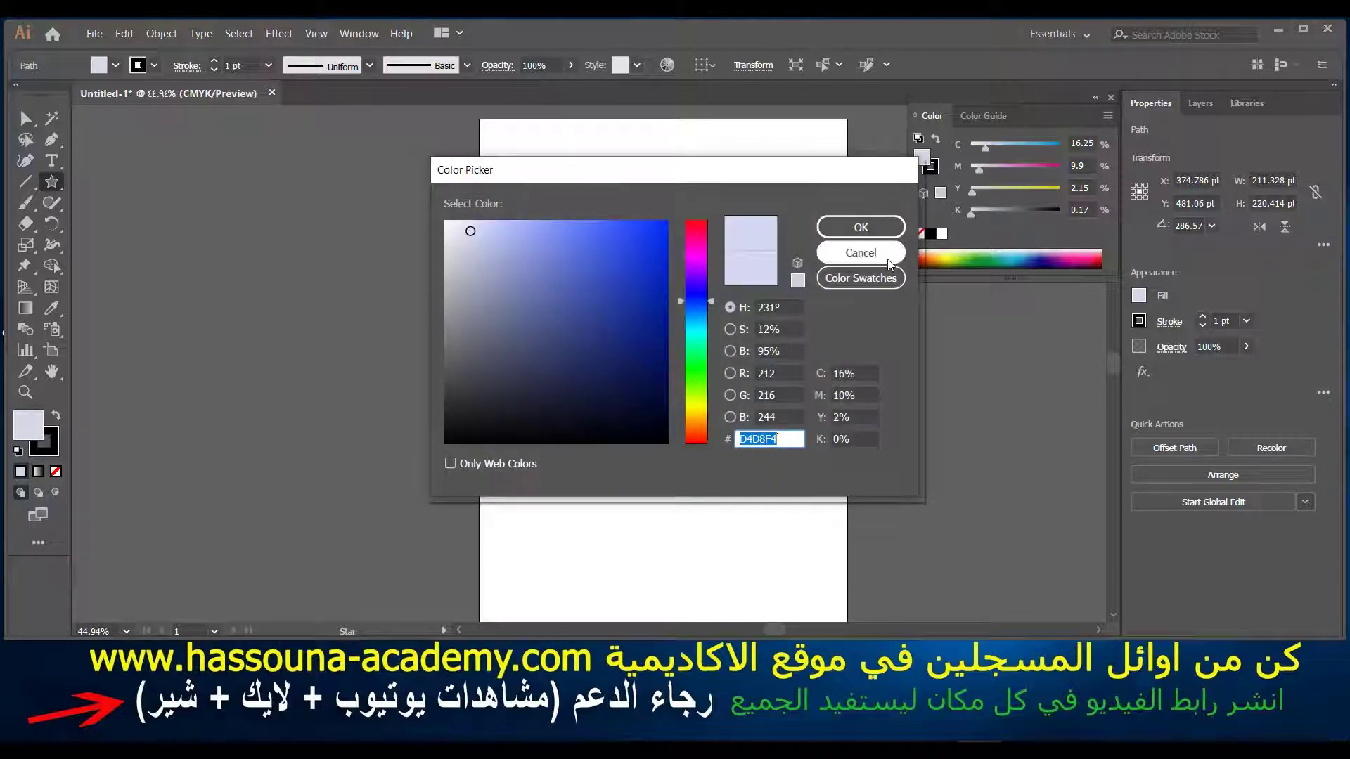
left_click(861, 252)
key("a")
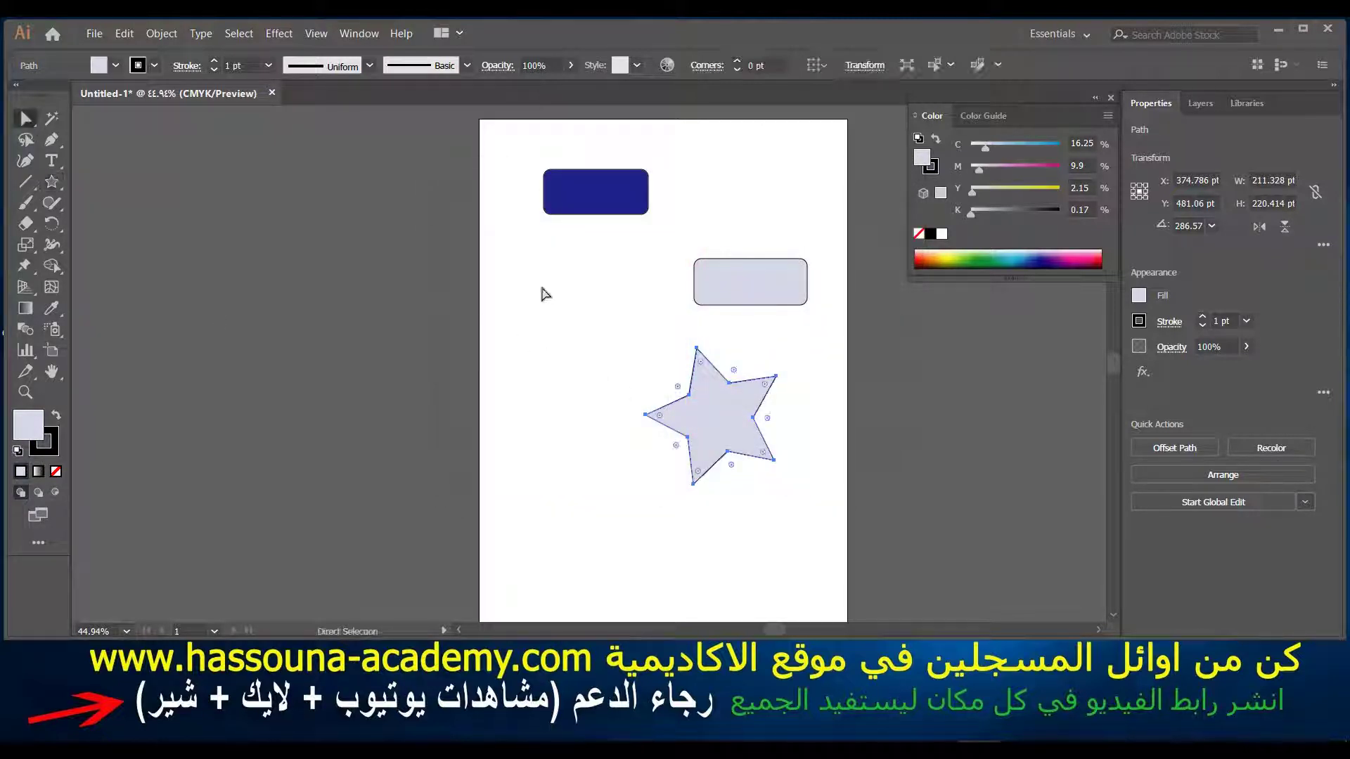
left_click(542, 292)
double_click(29, 430)
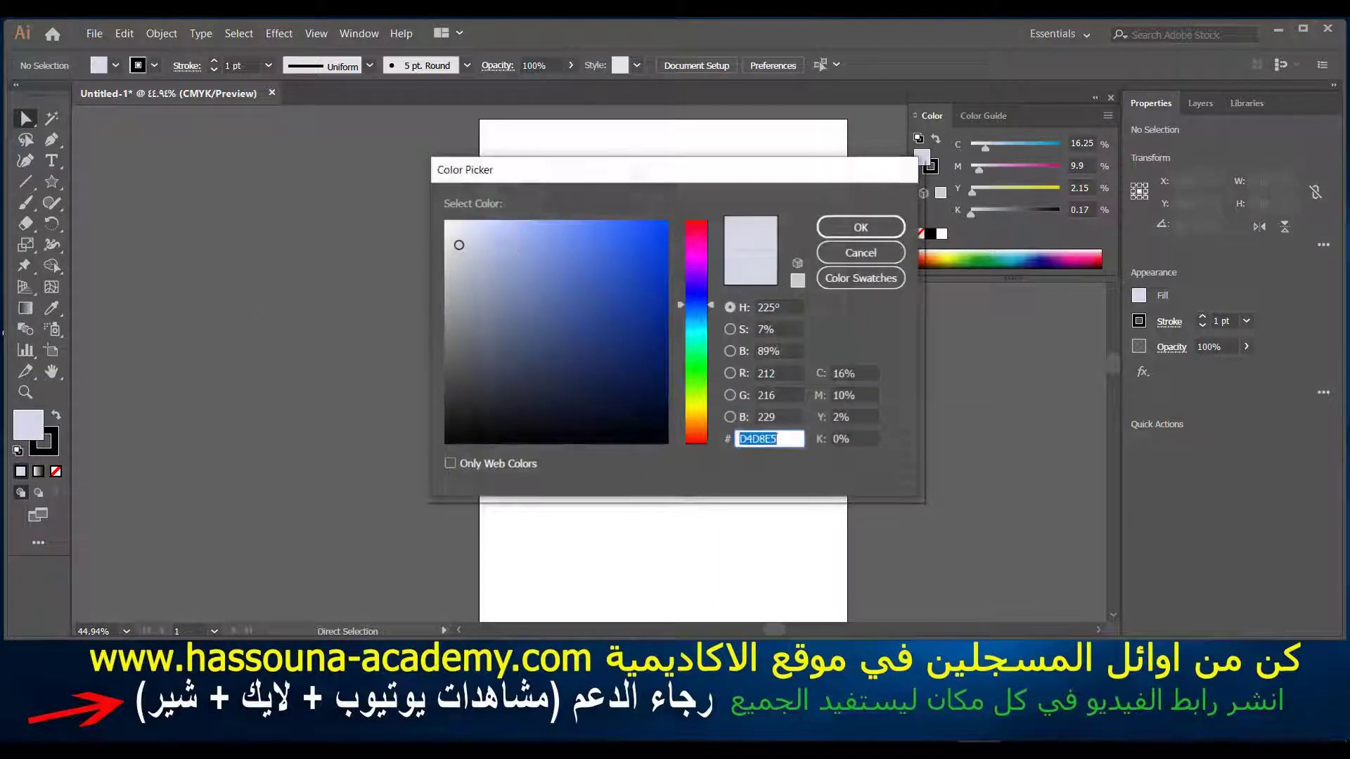
left_click(697, 370)
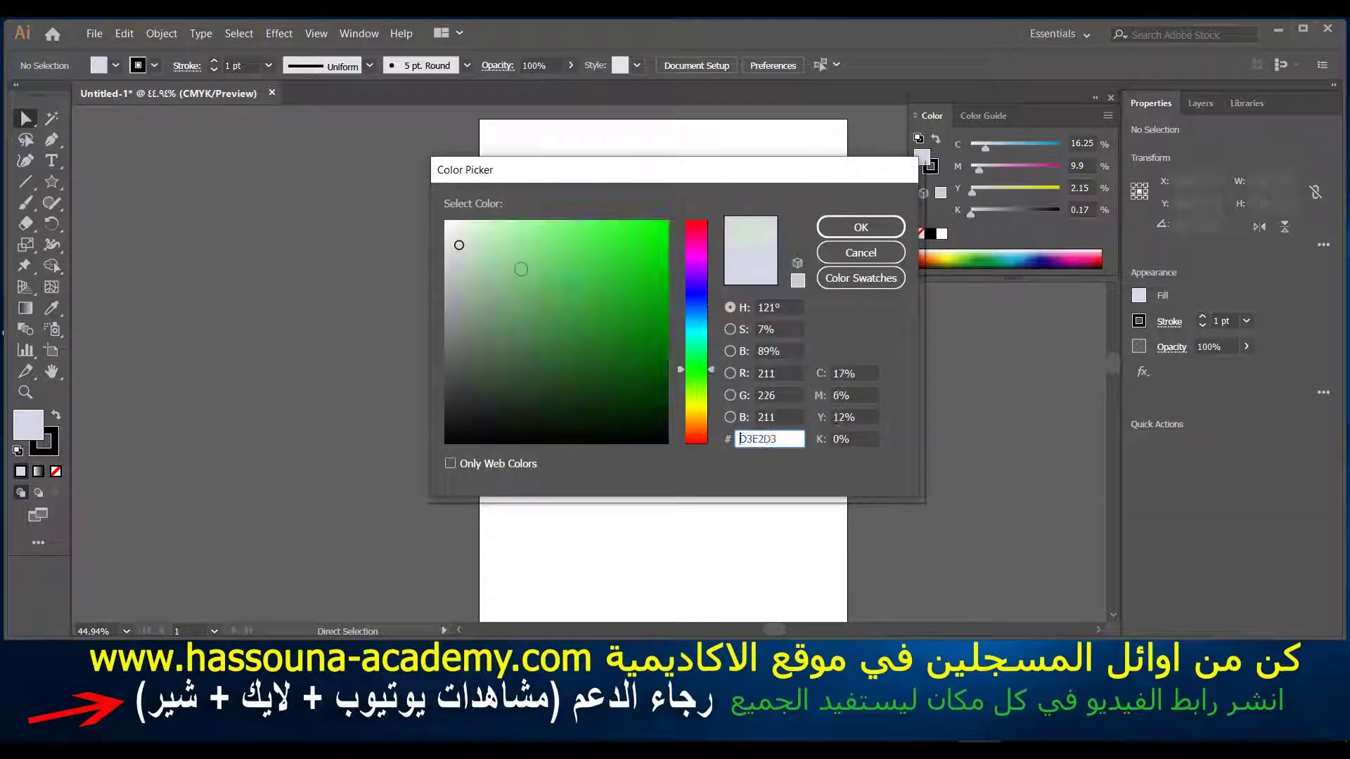
left_click(484, 247)
left_click(458, 255)
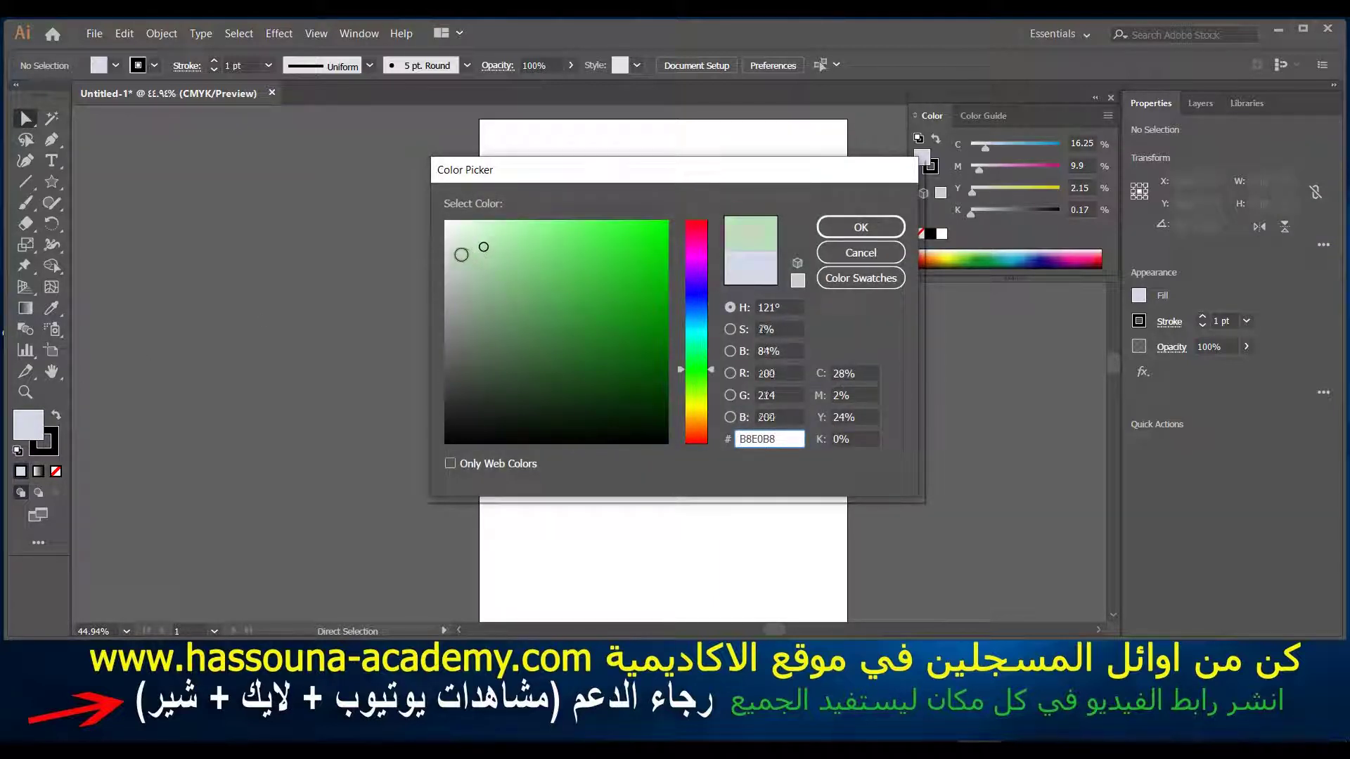
left_click(477, 256)
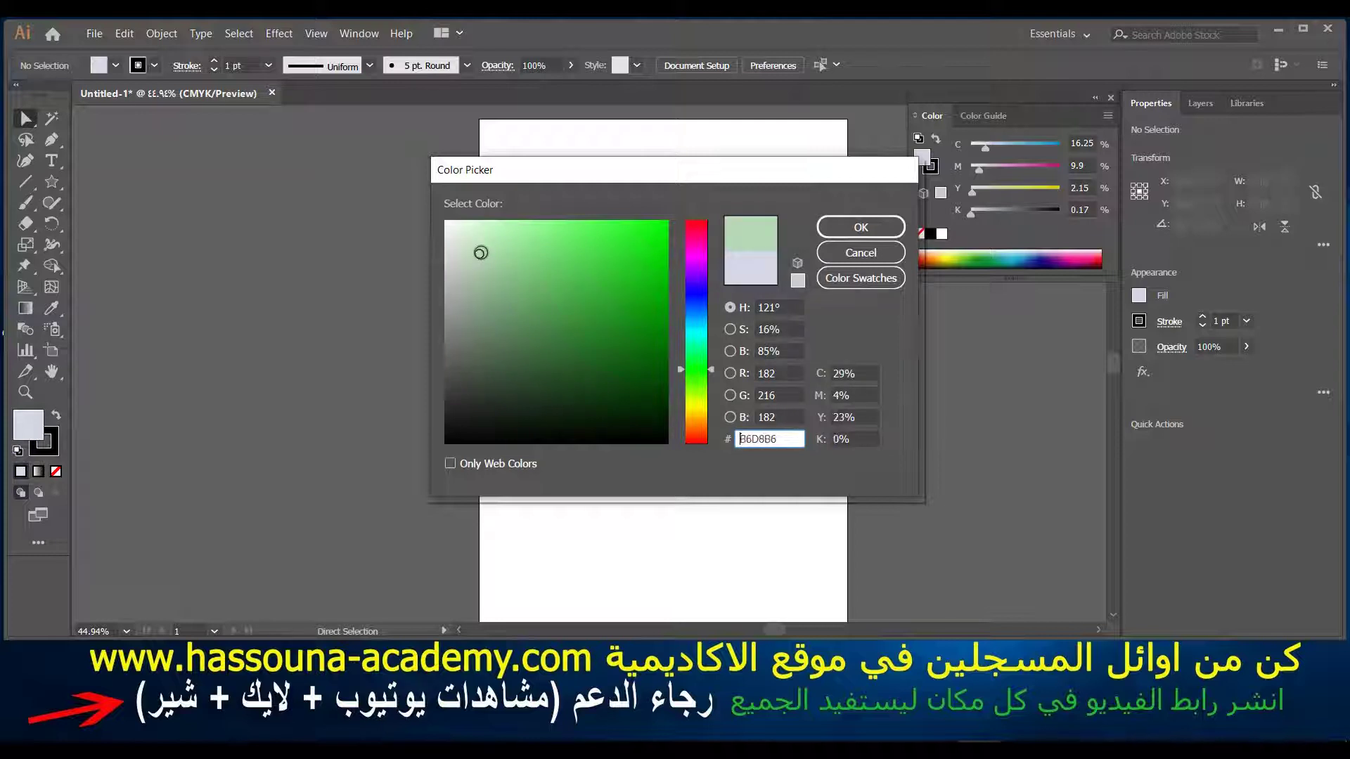
left_click(861, 227)
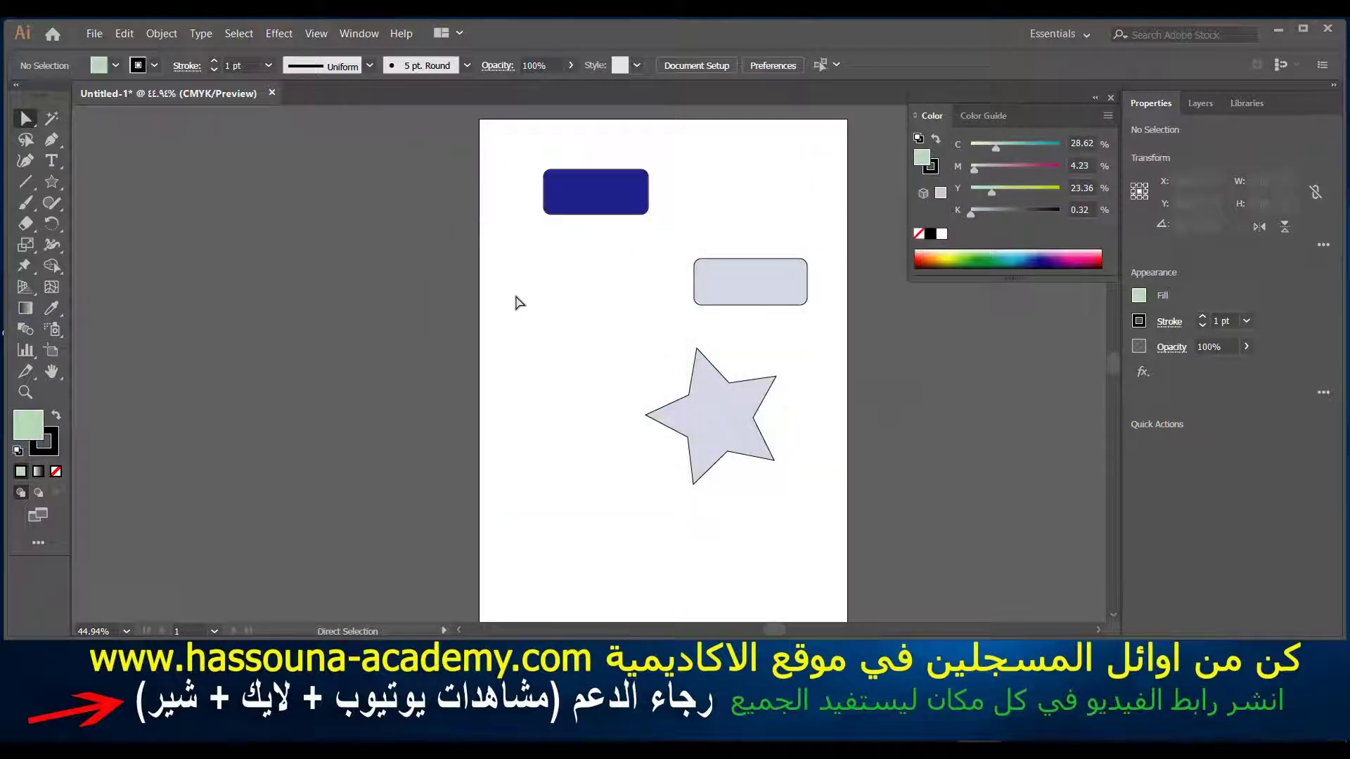
Draw a smaller light green star left of the lavender star, then deselect it
left_click(51, 181)
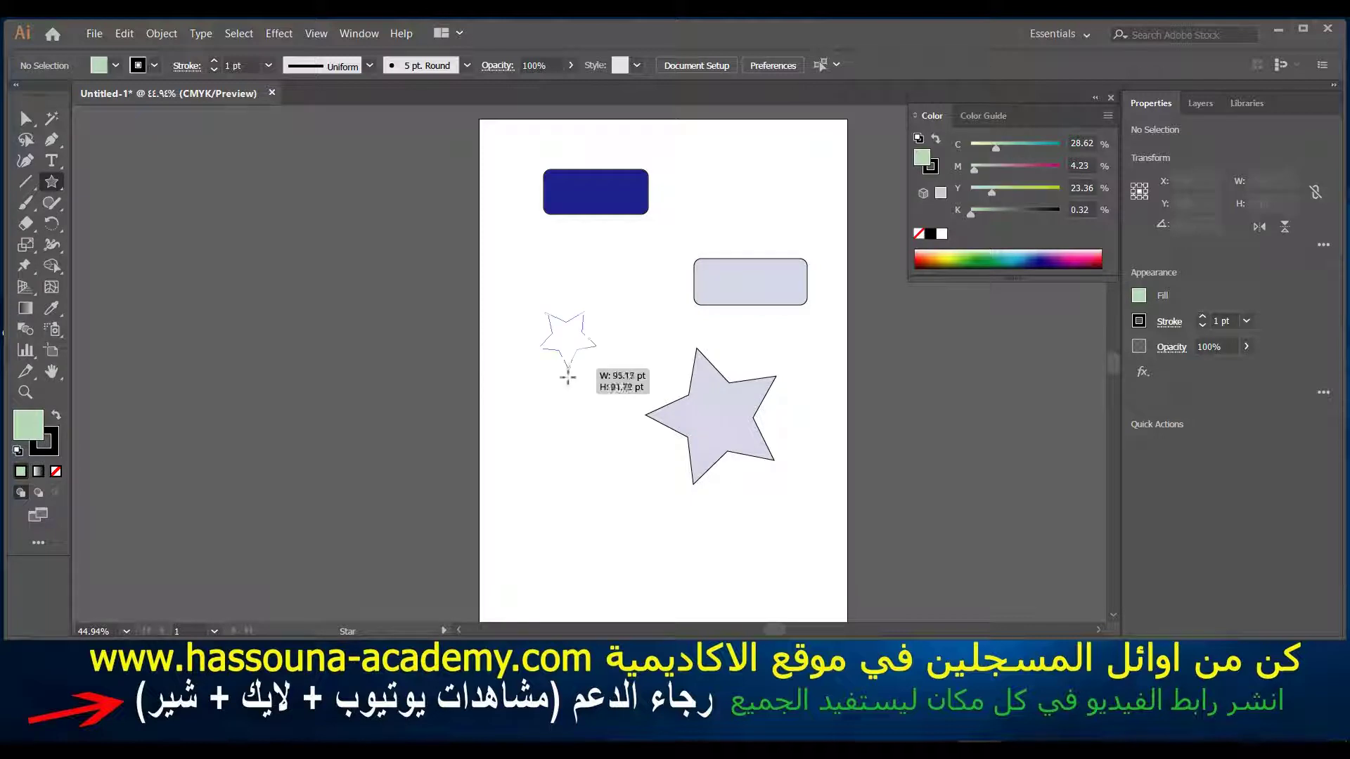
left_click_drag(561, 353, 573, 392)
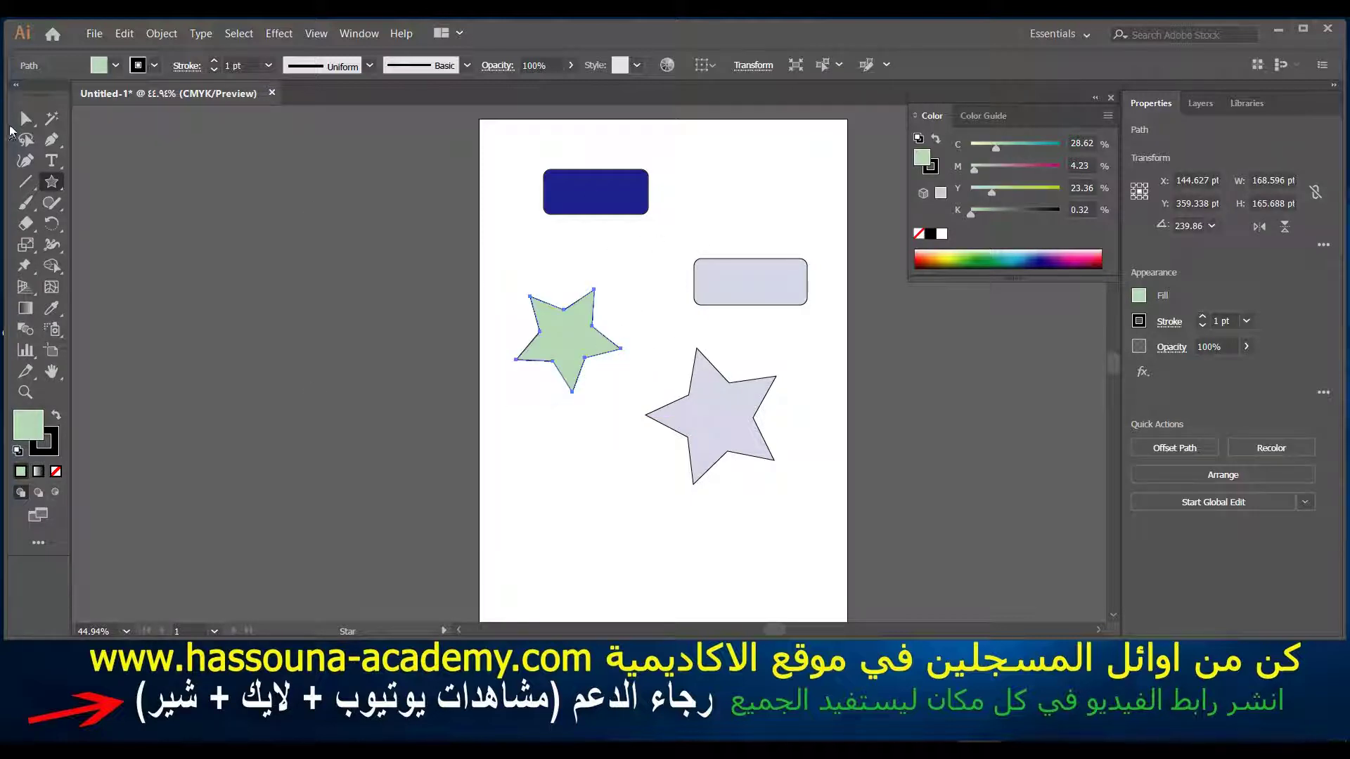
left_click(26, 118)
left_click(511, 261)
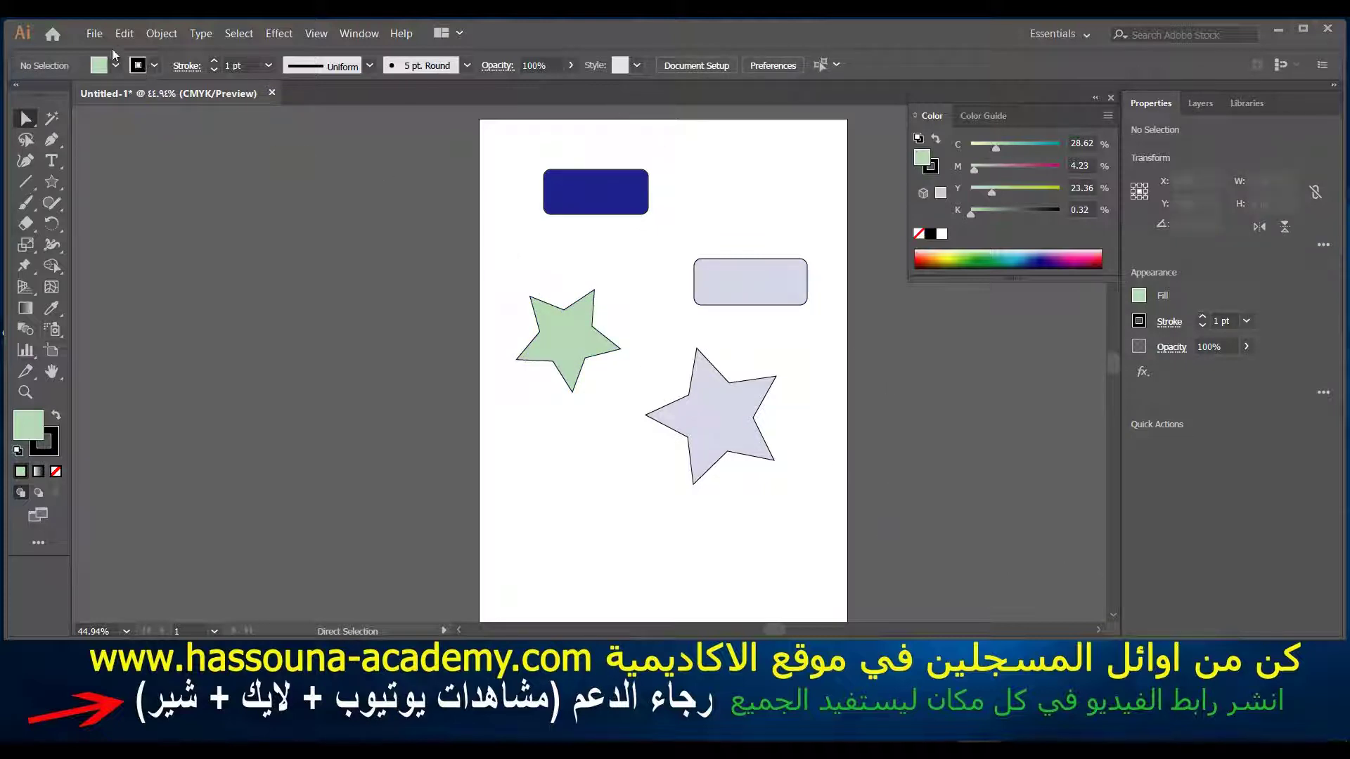
In Document Setup, set the transparency grid colour to blue (RGB 63, 53, 242)
left_click(96, 35)
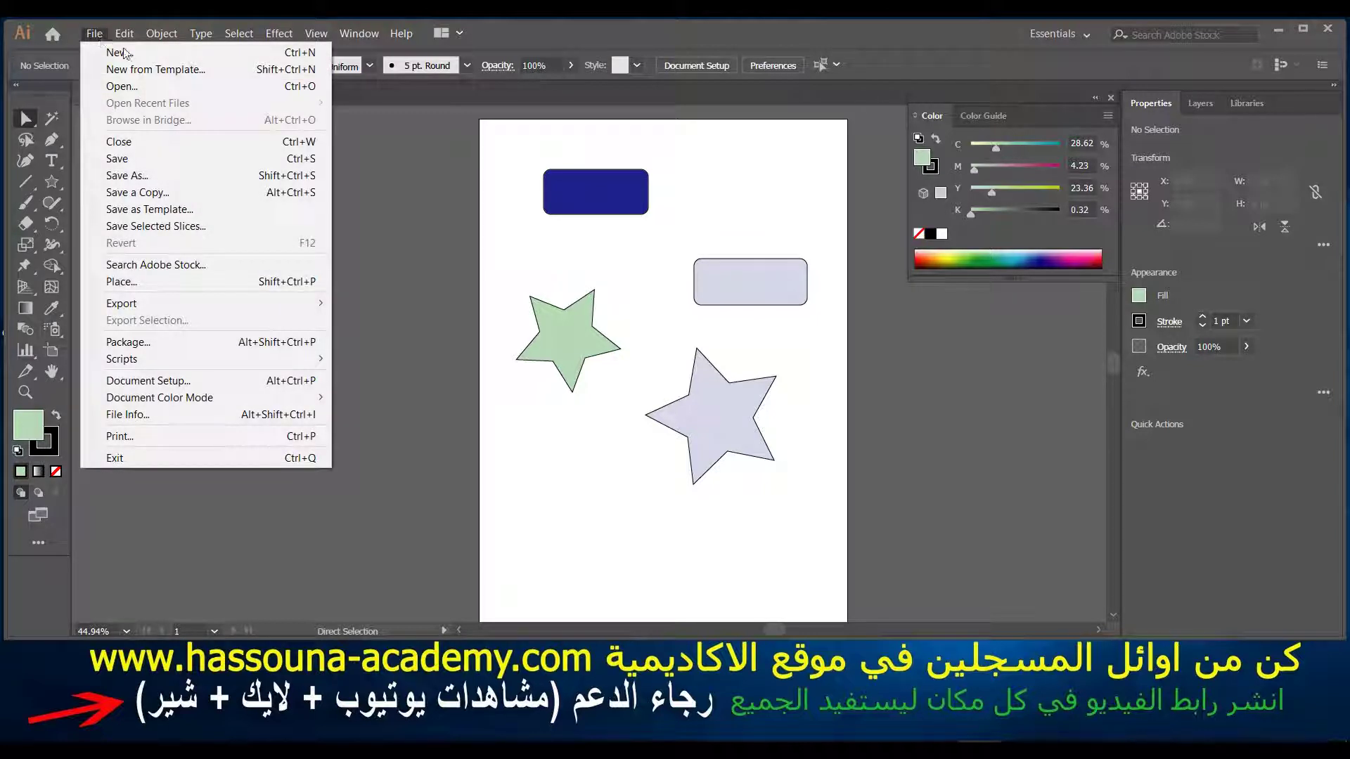
left_click(217, 381)
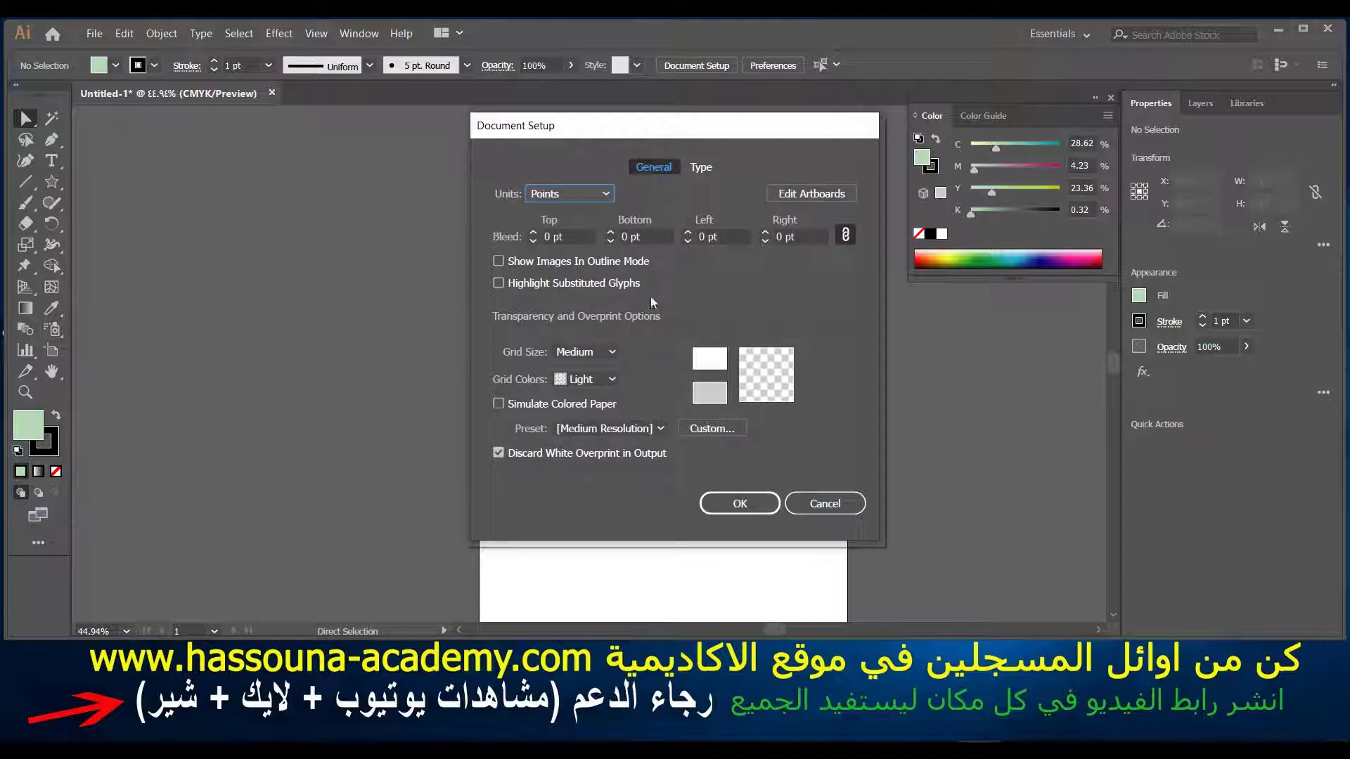
left_click(711, 366)
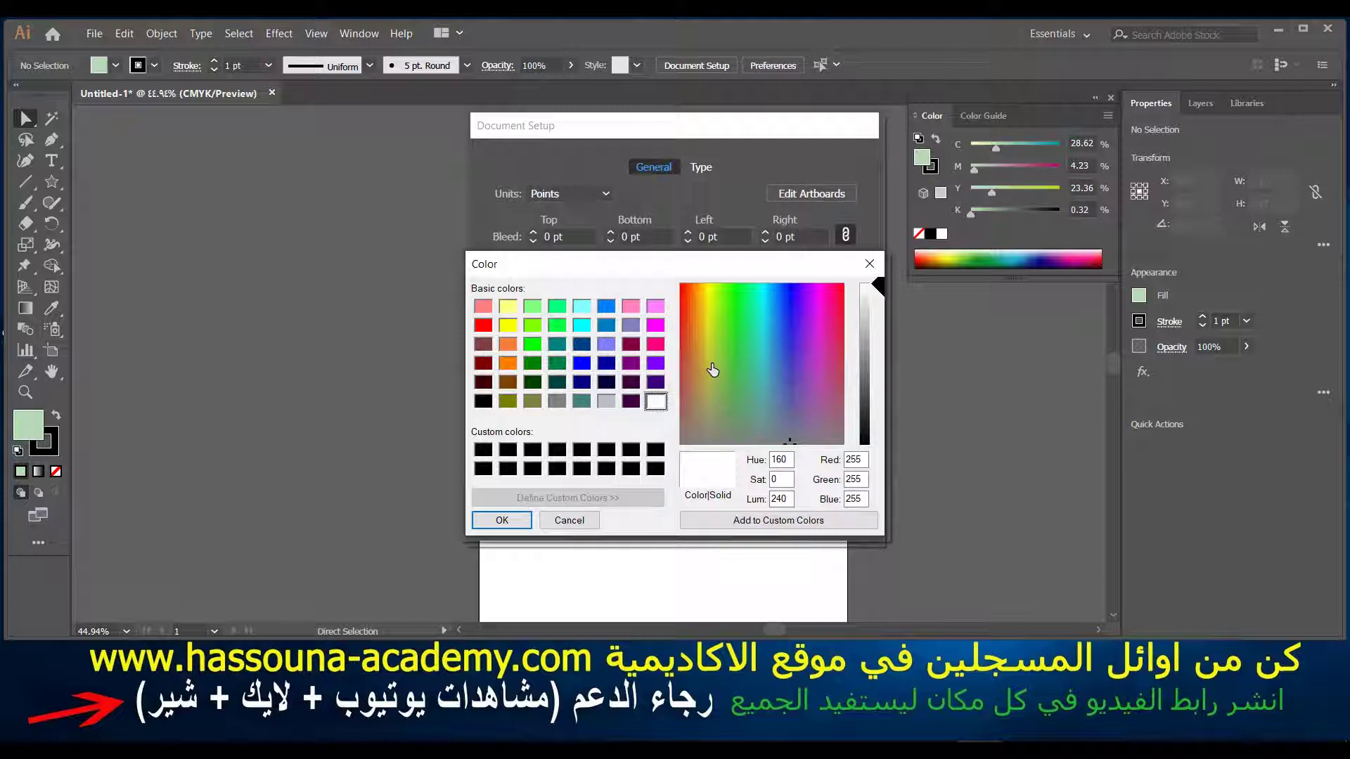
left_click(792, 302)
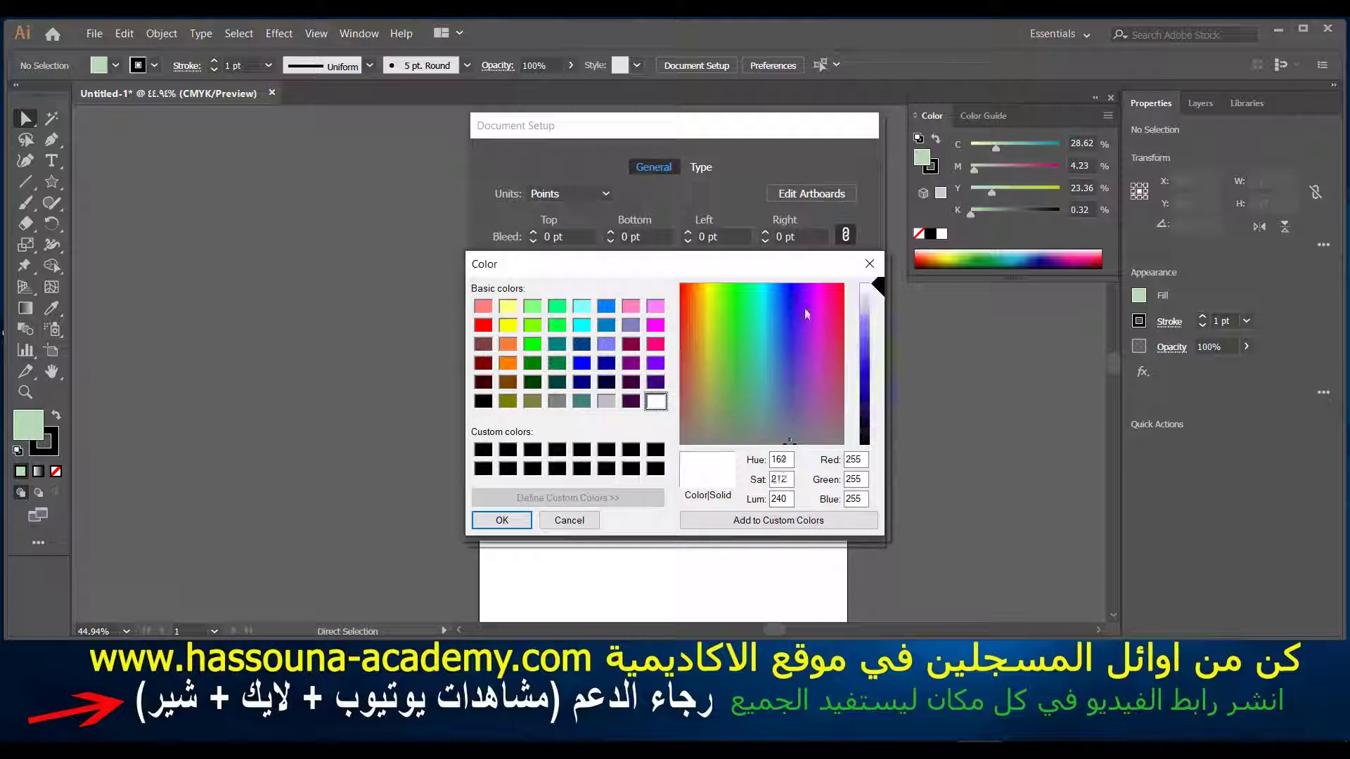
left_click_drag(864, 318, 863, 352)
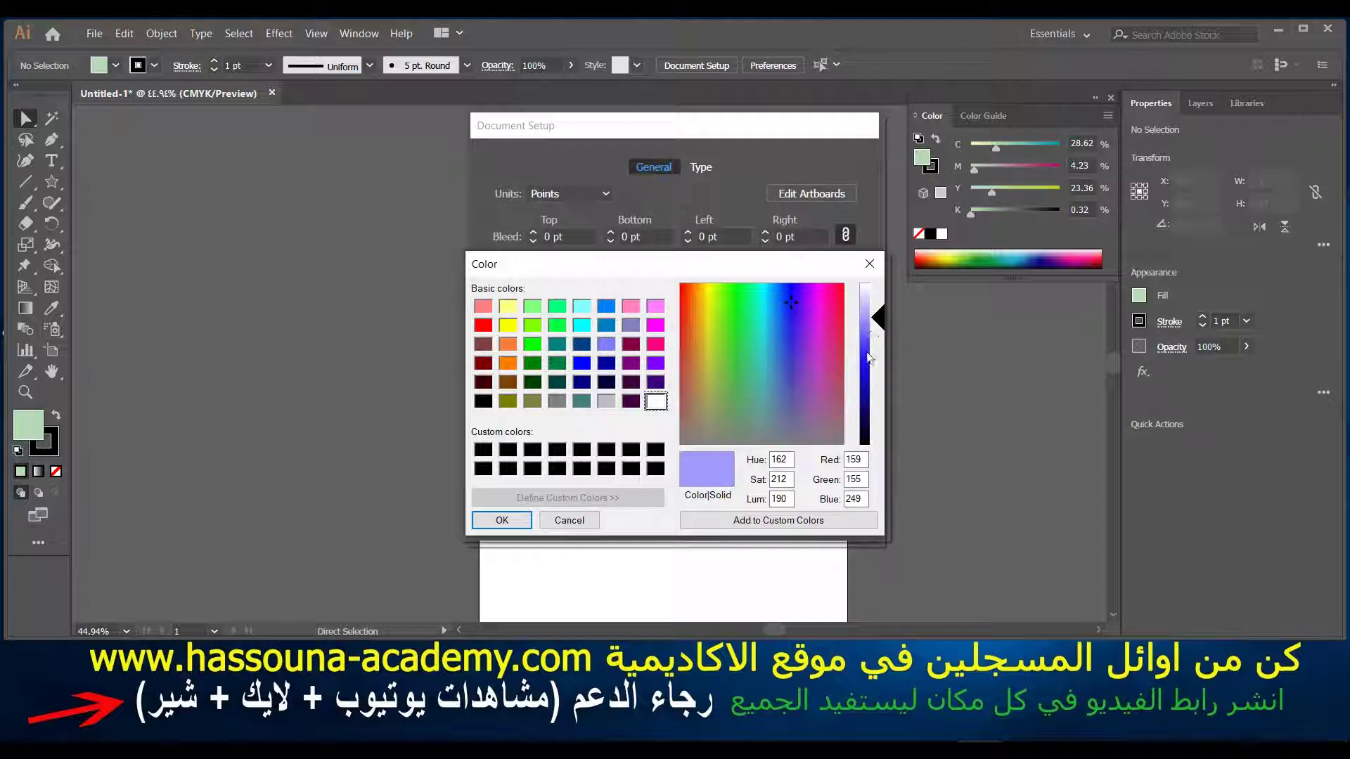
left_click(500, 520)
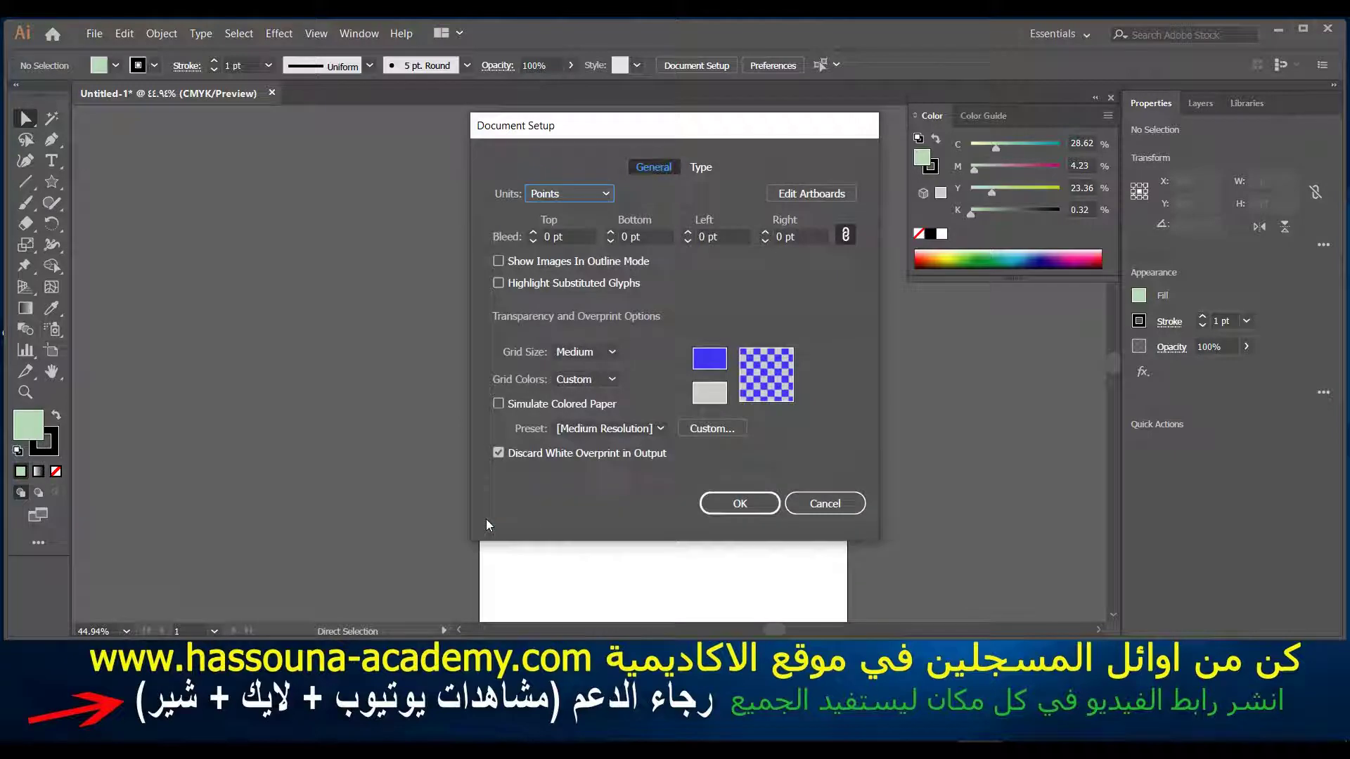
left_click(735, 505)
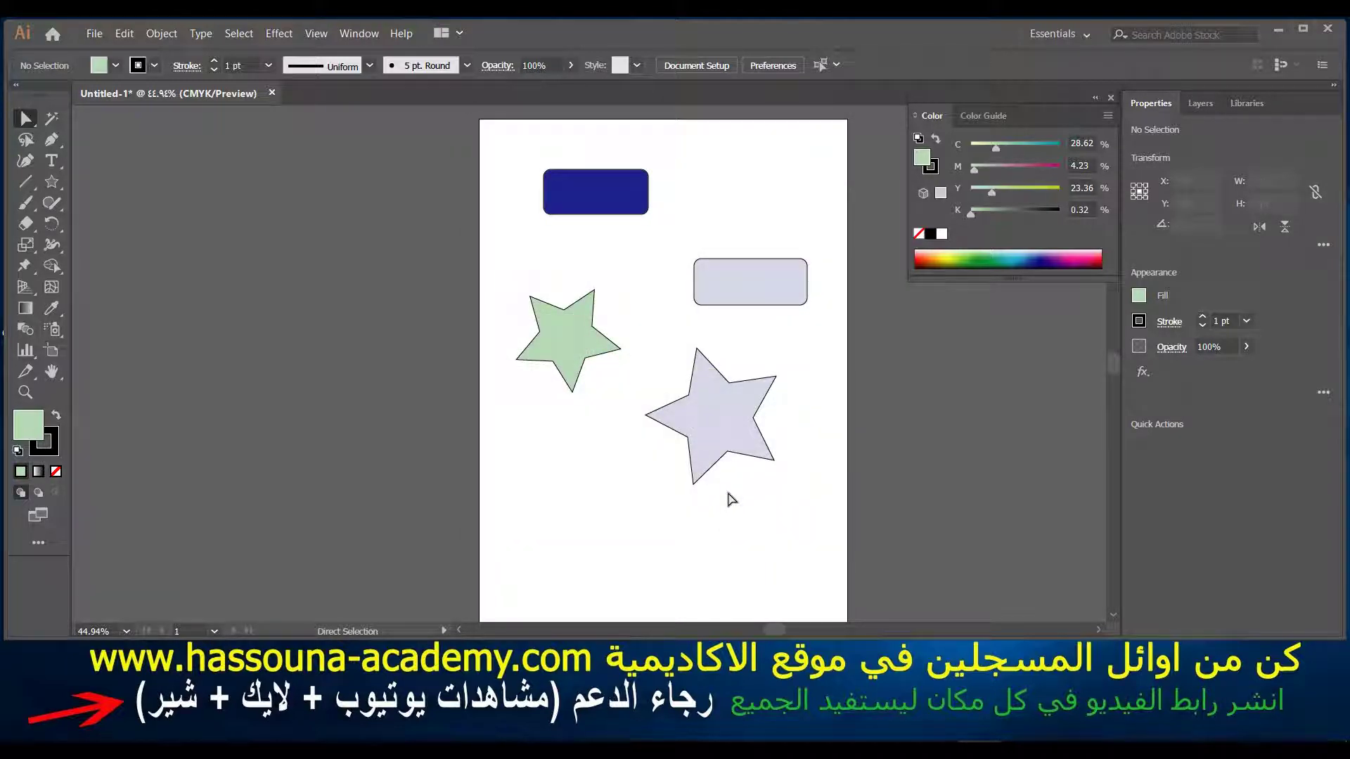
Enable Simulate Colored Paper in Document Setup so the artboard appears blue
left_click(102, 35)
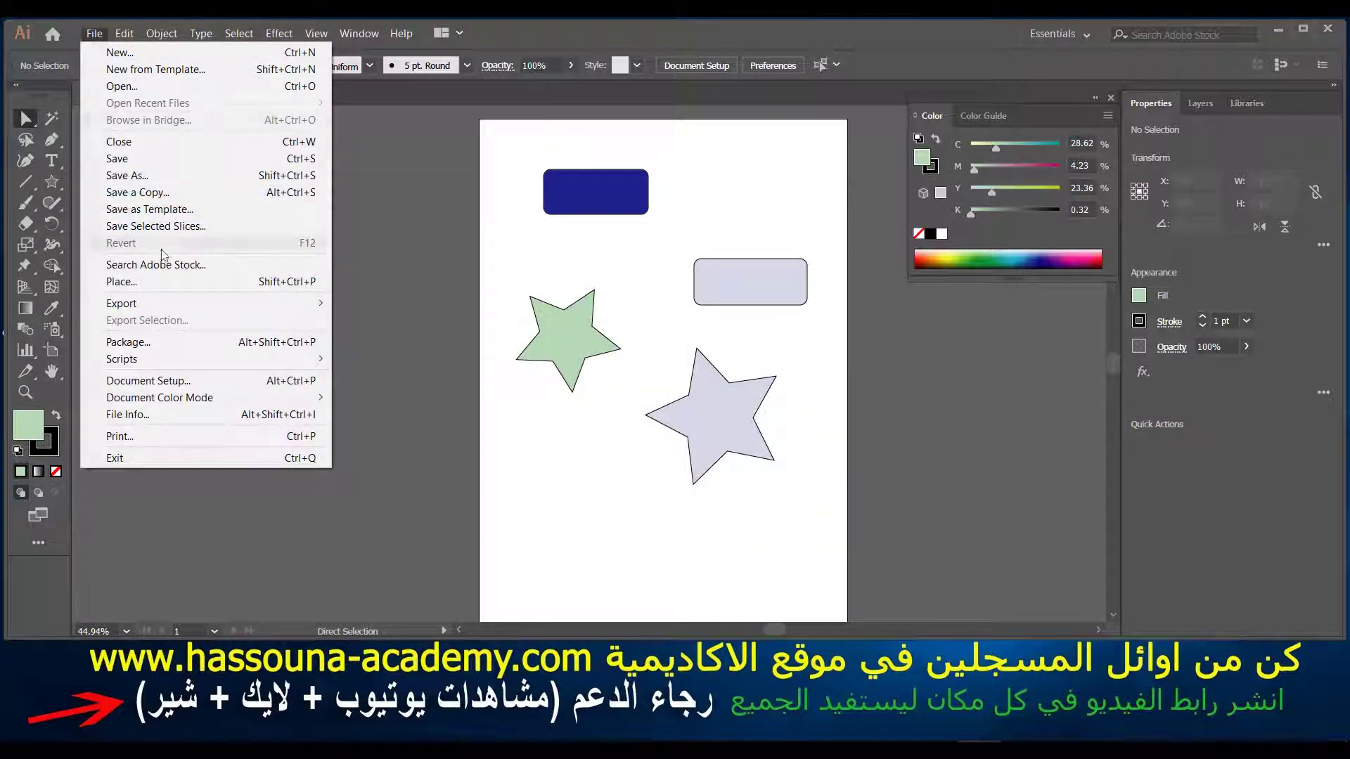
left_click(197, 381)
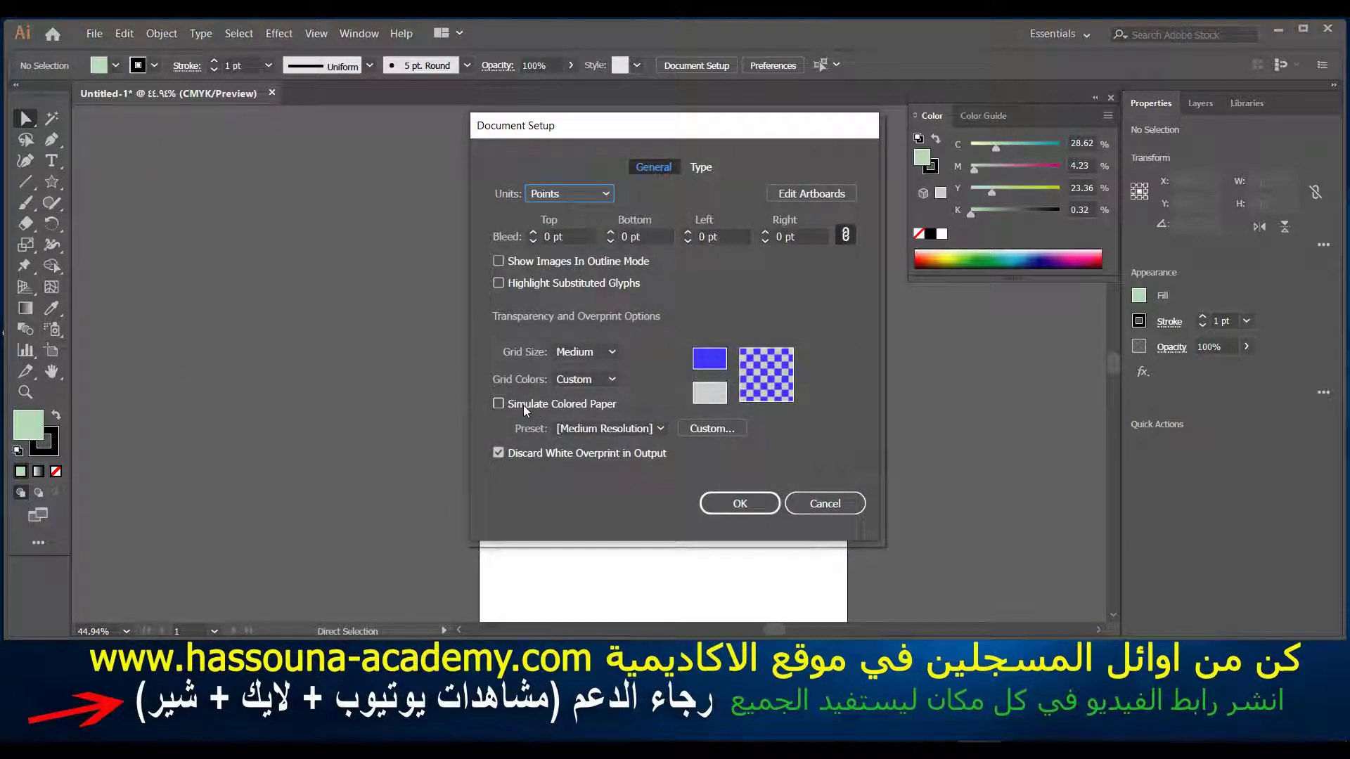
left_click(523, 405)
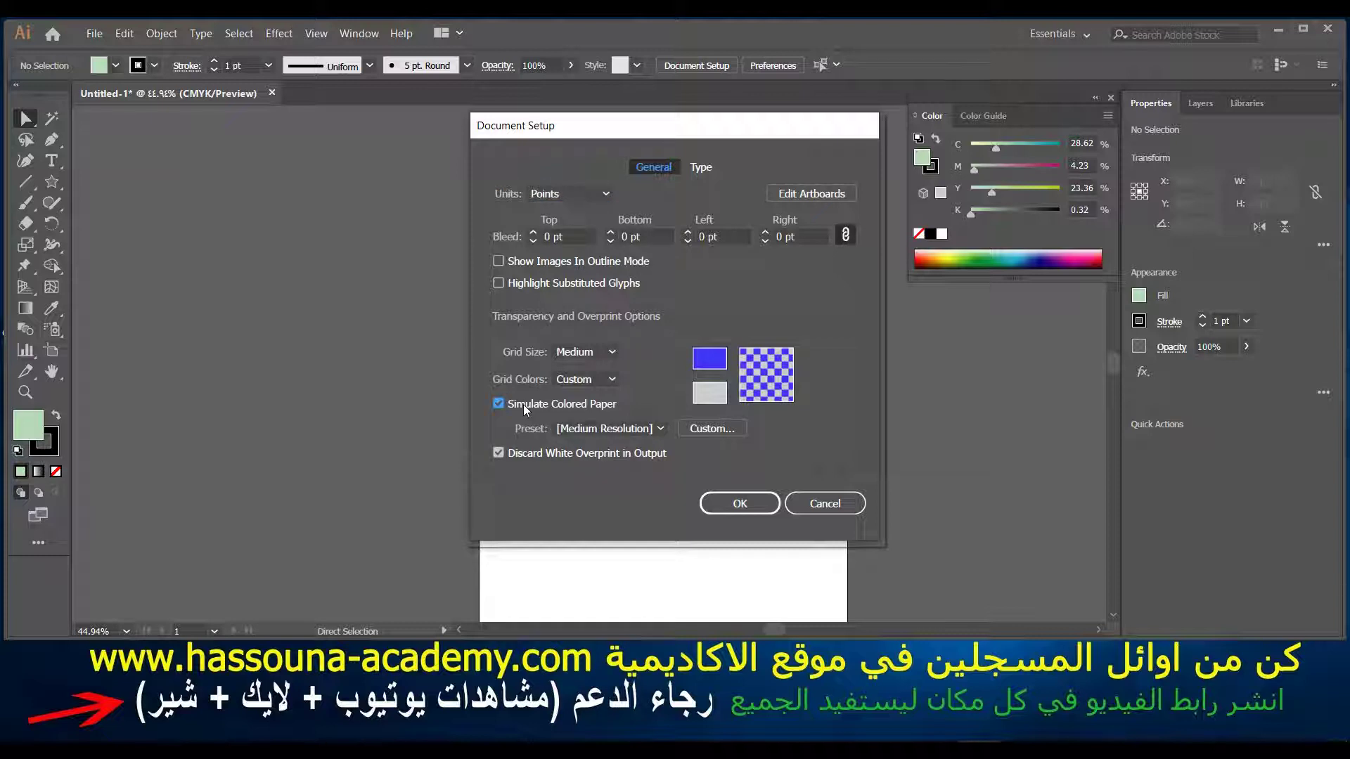
left_click(721, 509)
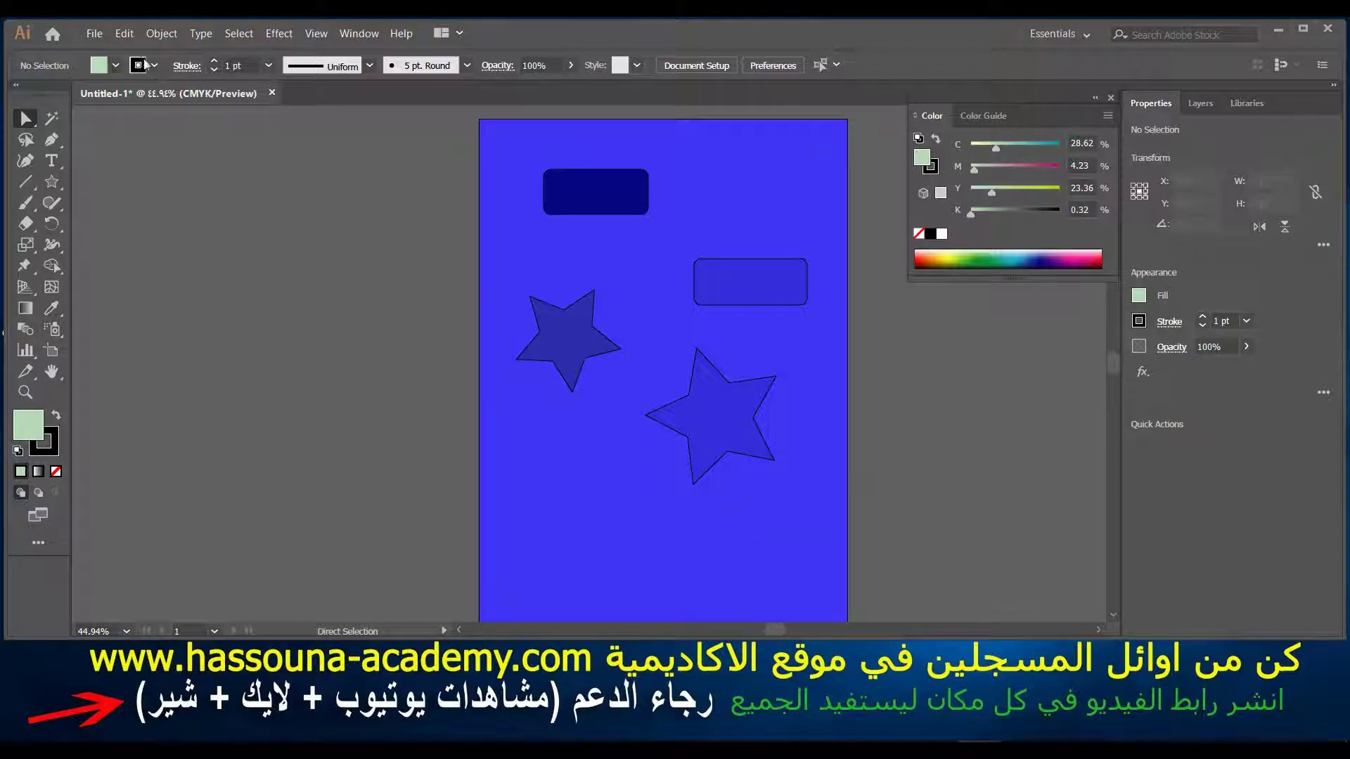
left_click(611, 205)
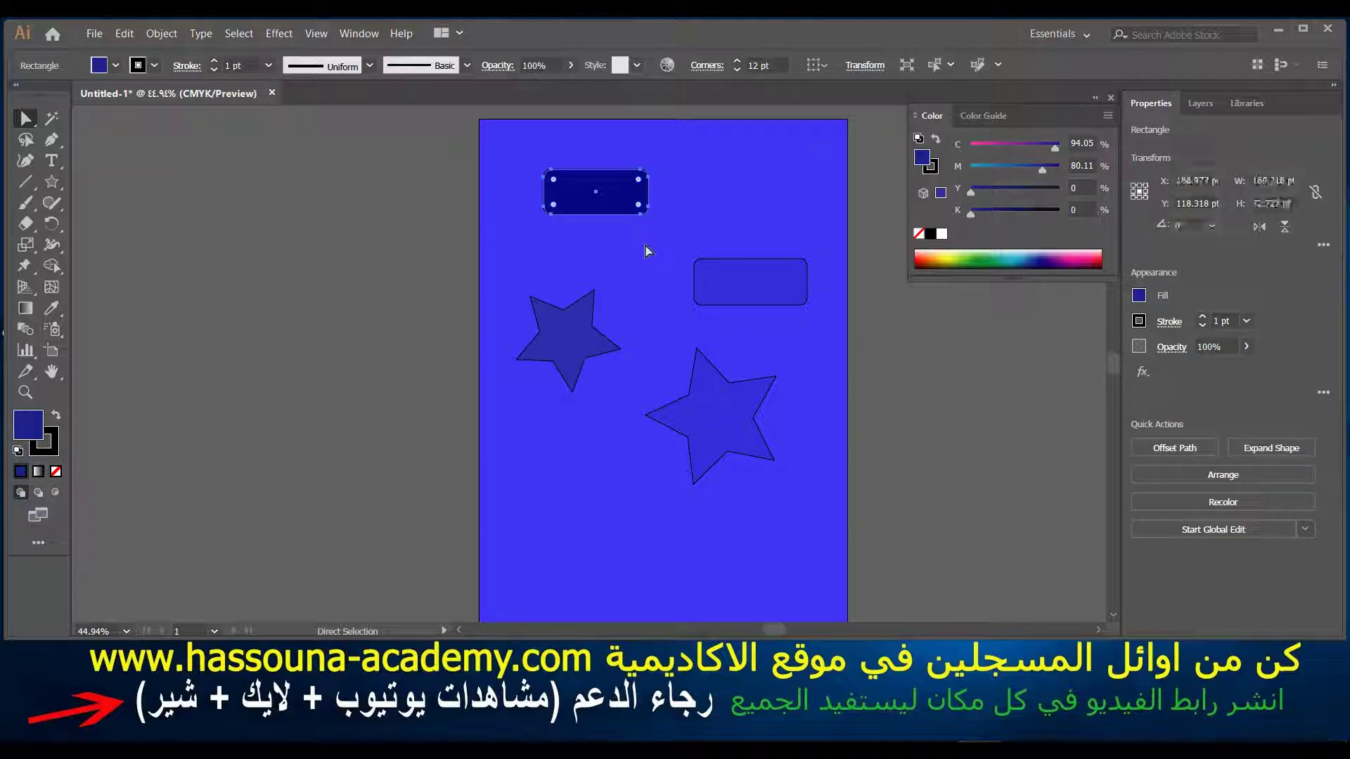
Delete the top dark blue rounded rectangle and reopen Document Setup
key("Delete")
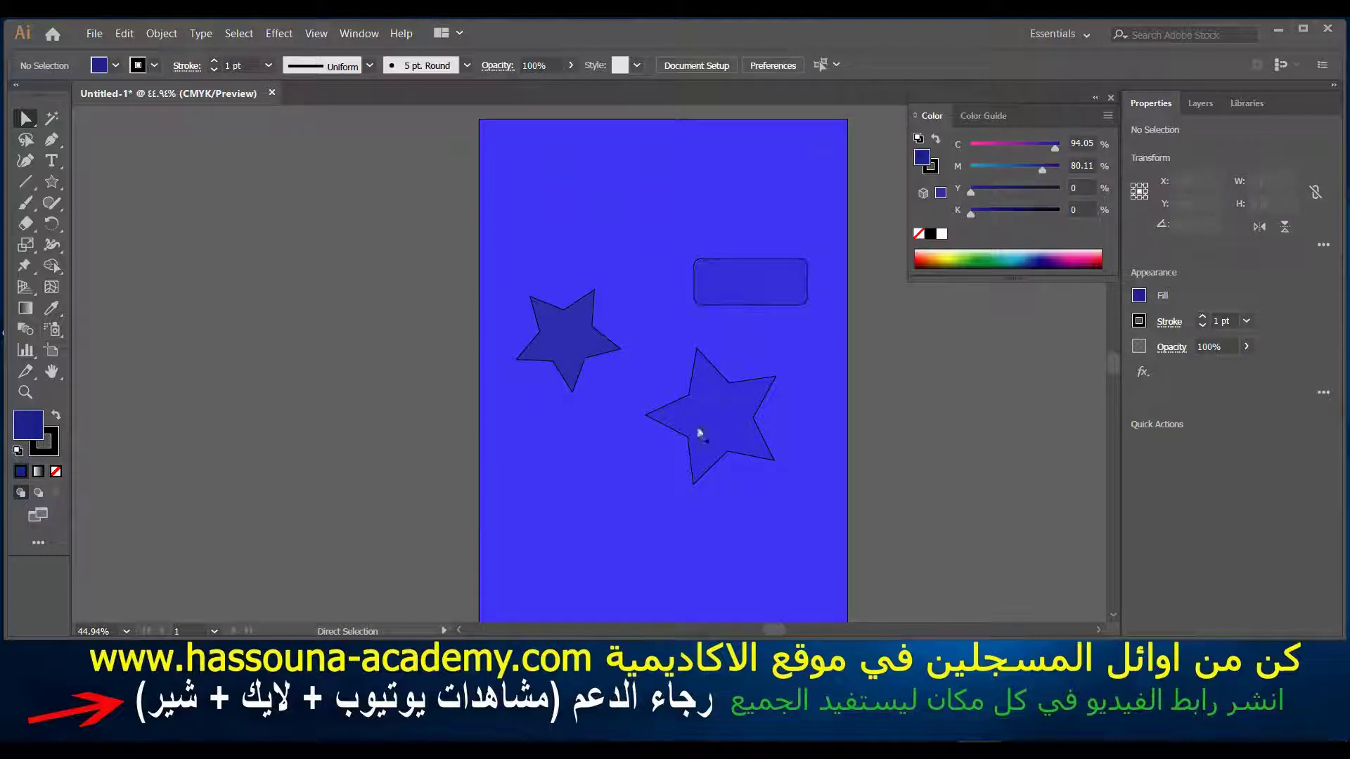
left_click(93, 33)
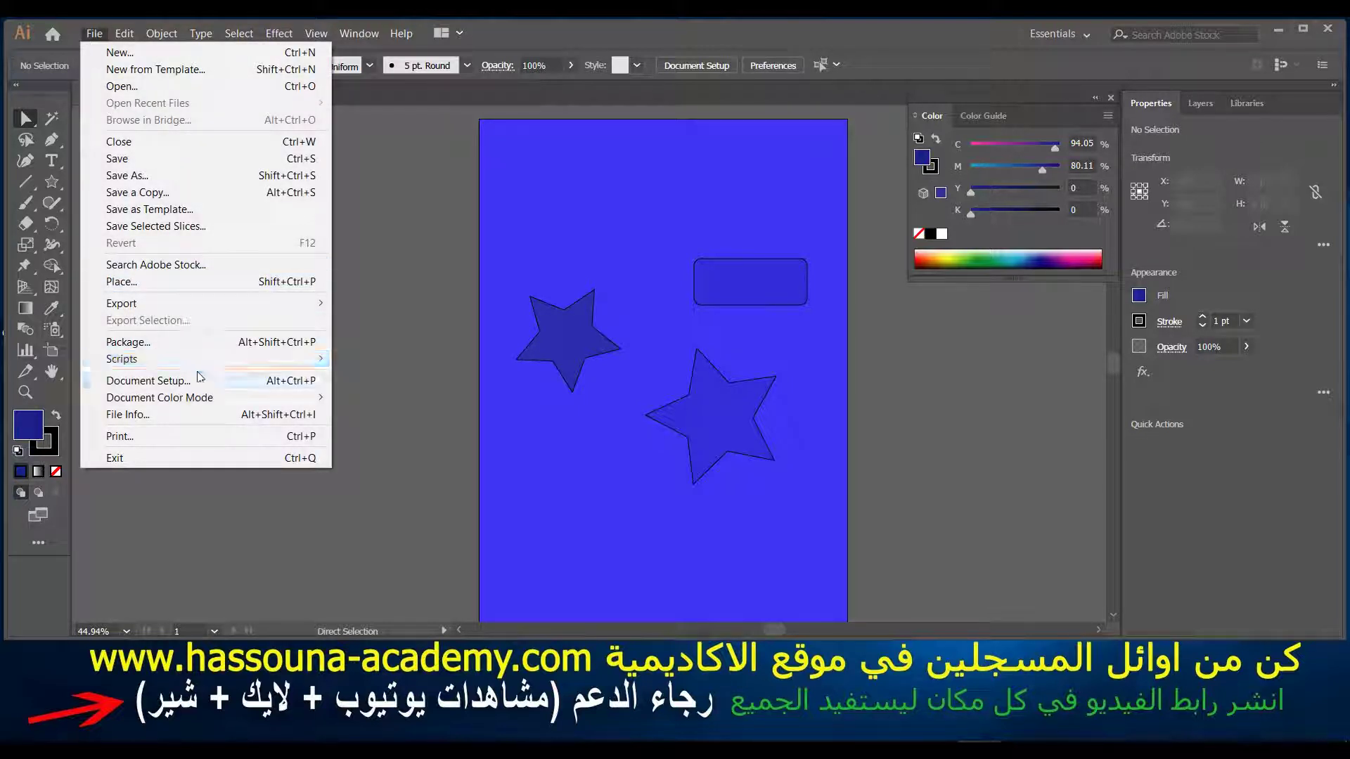
left_click(197, 381)
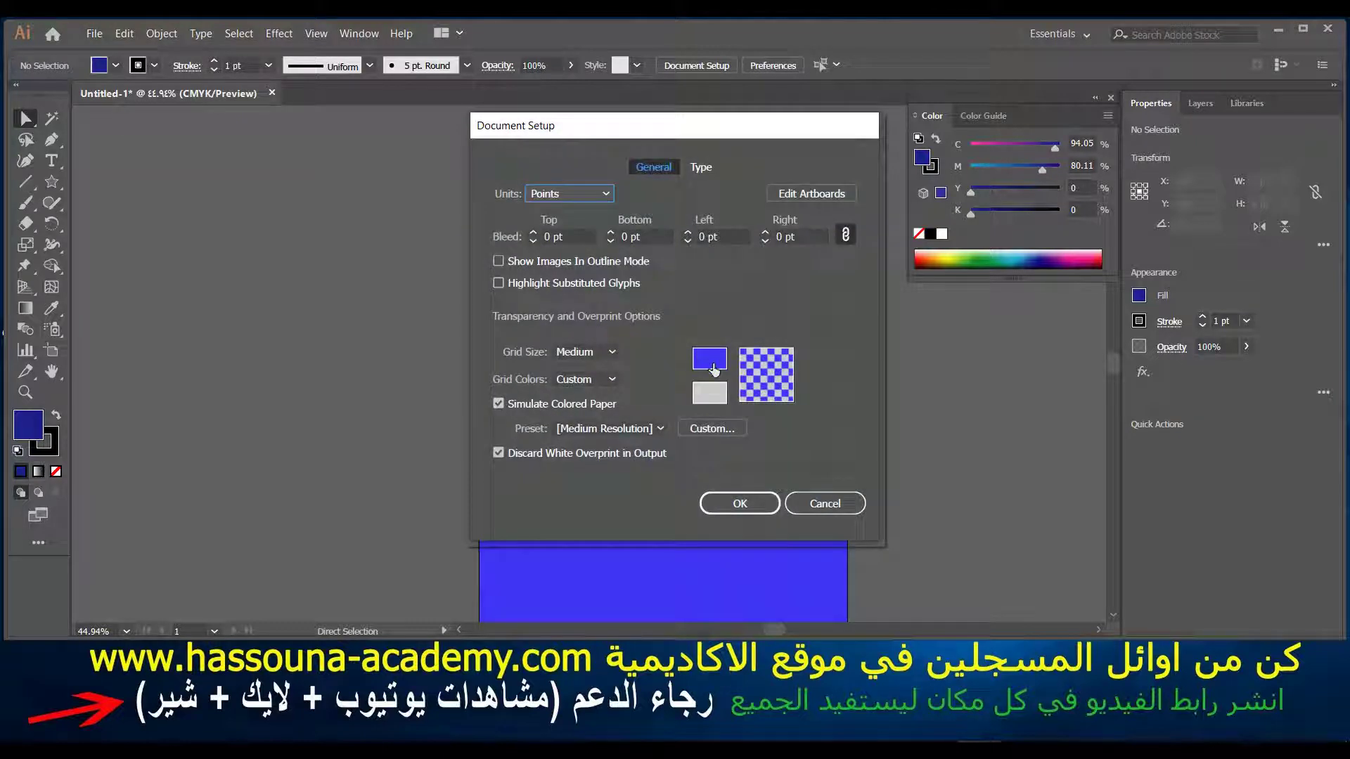
Change the grid/paper colour to dark grey, RGB 52, 52, 52
left_click(714, 370)
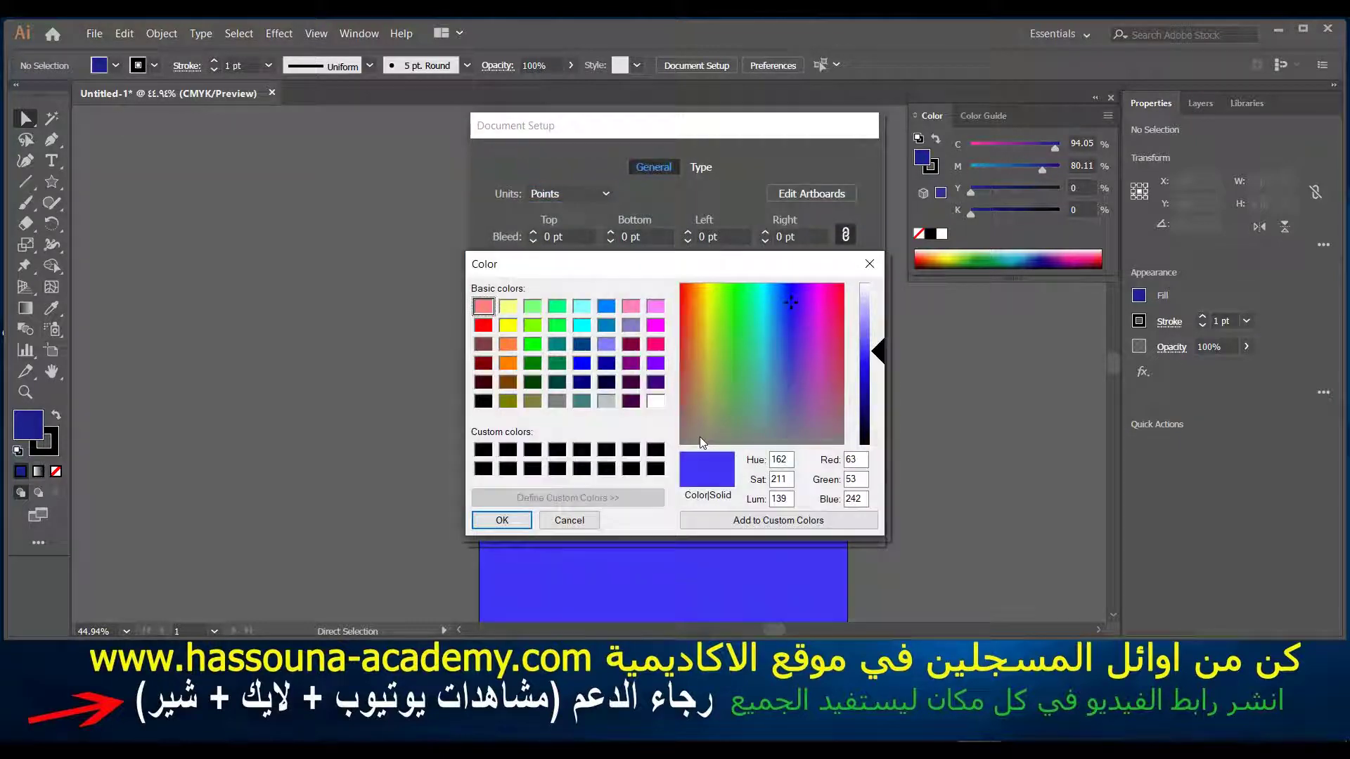
left_click(483, 451)
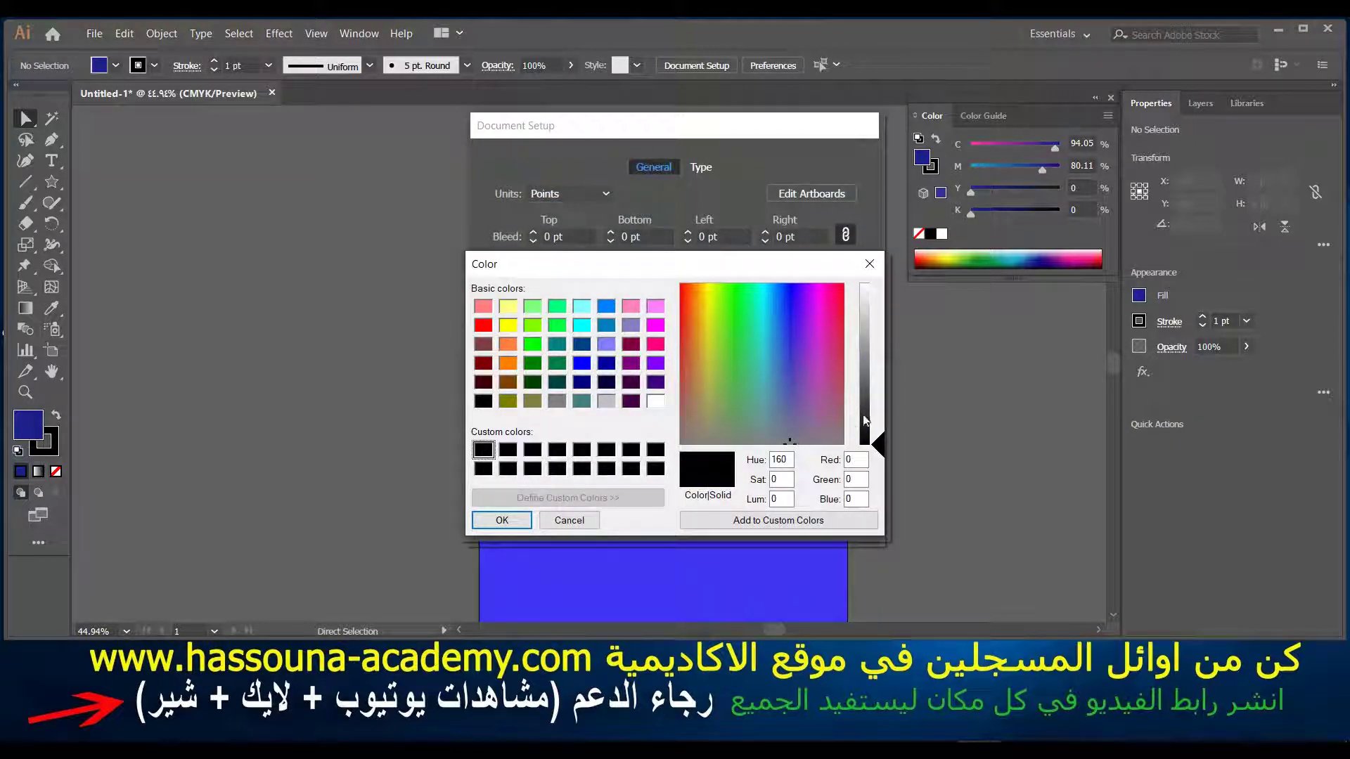
left_click_drag(865, 426, 866, 414)
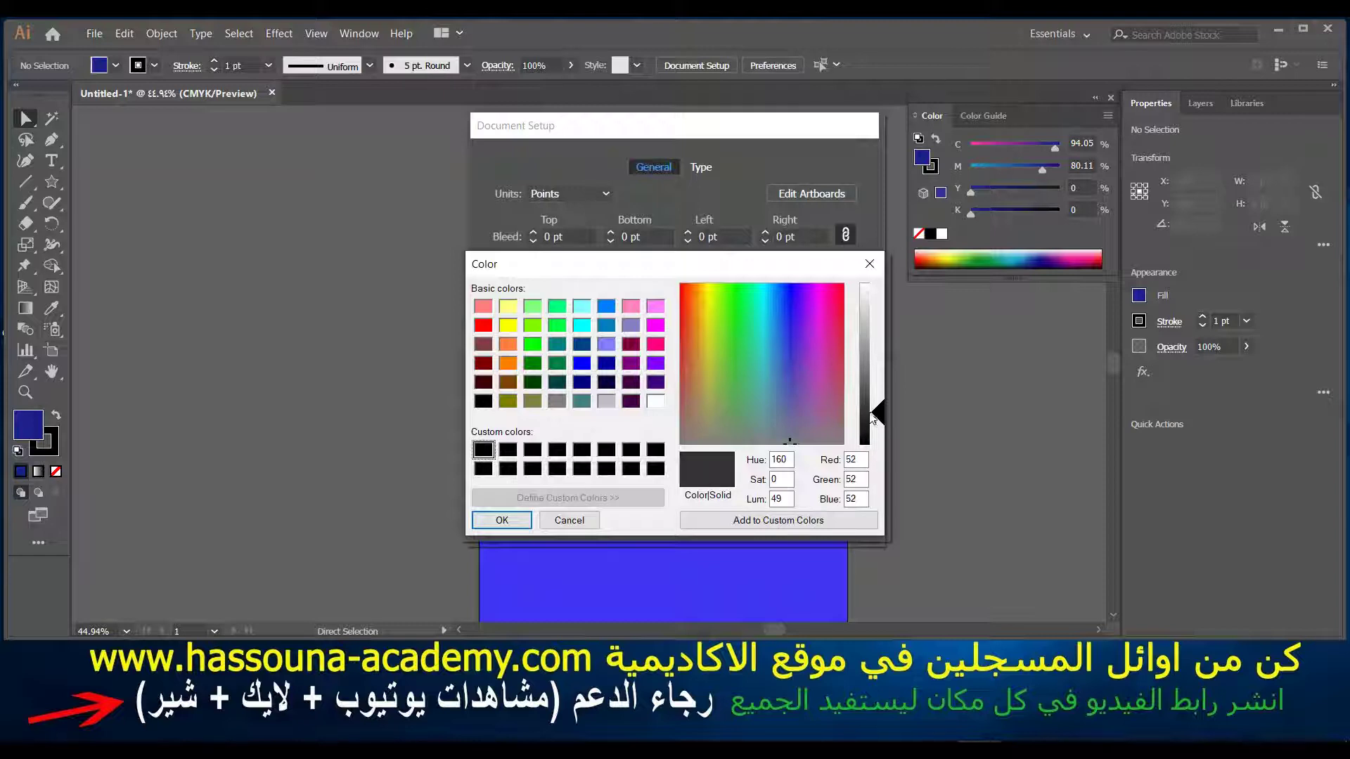
left_click(514, 518)
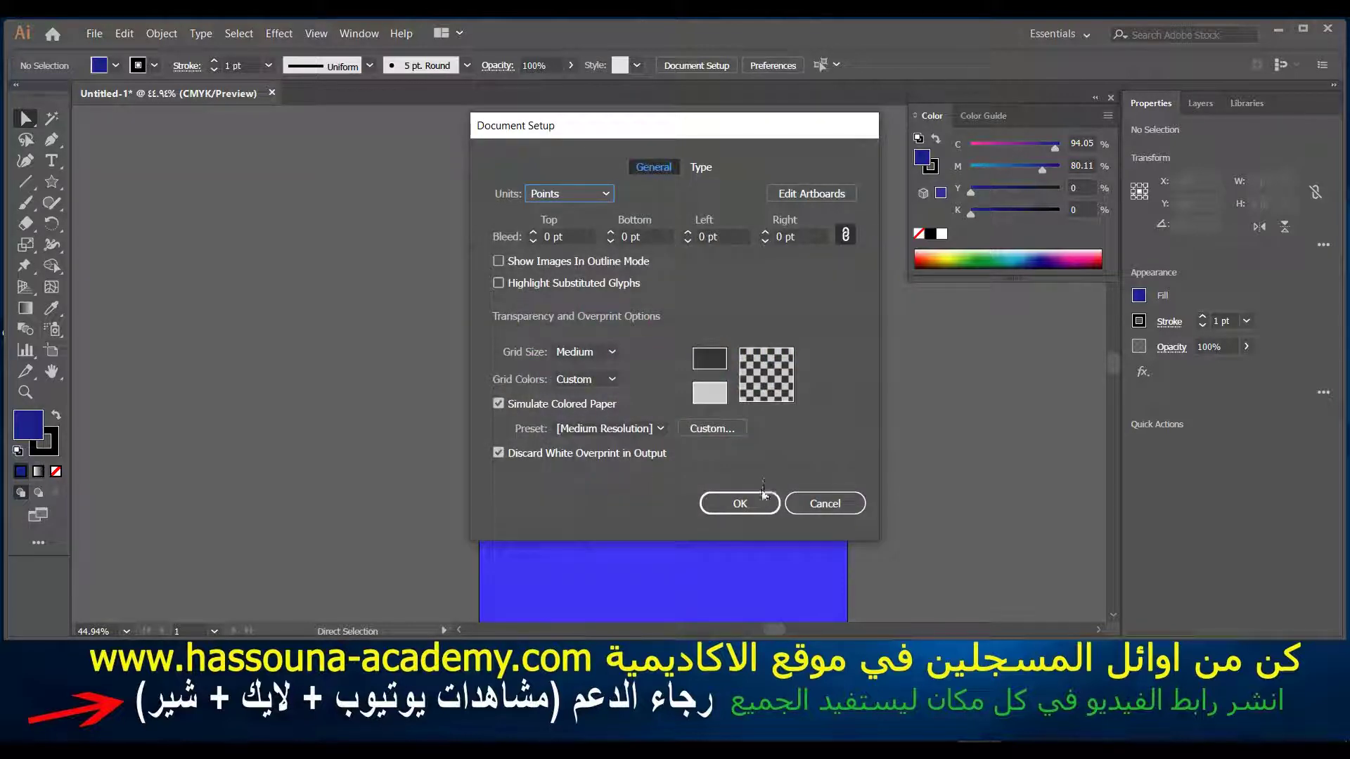
left_click(745, 504)
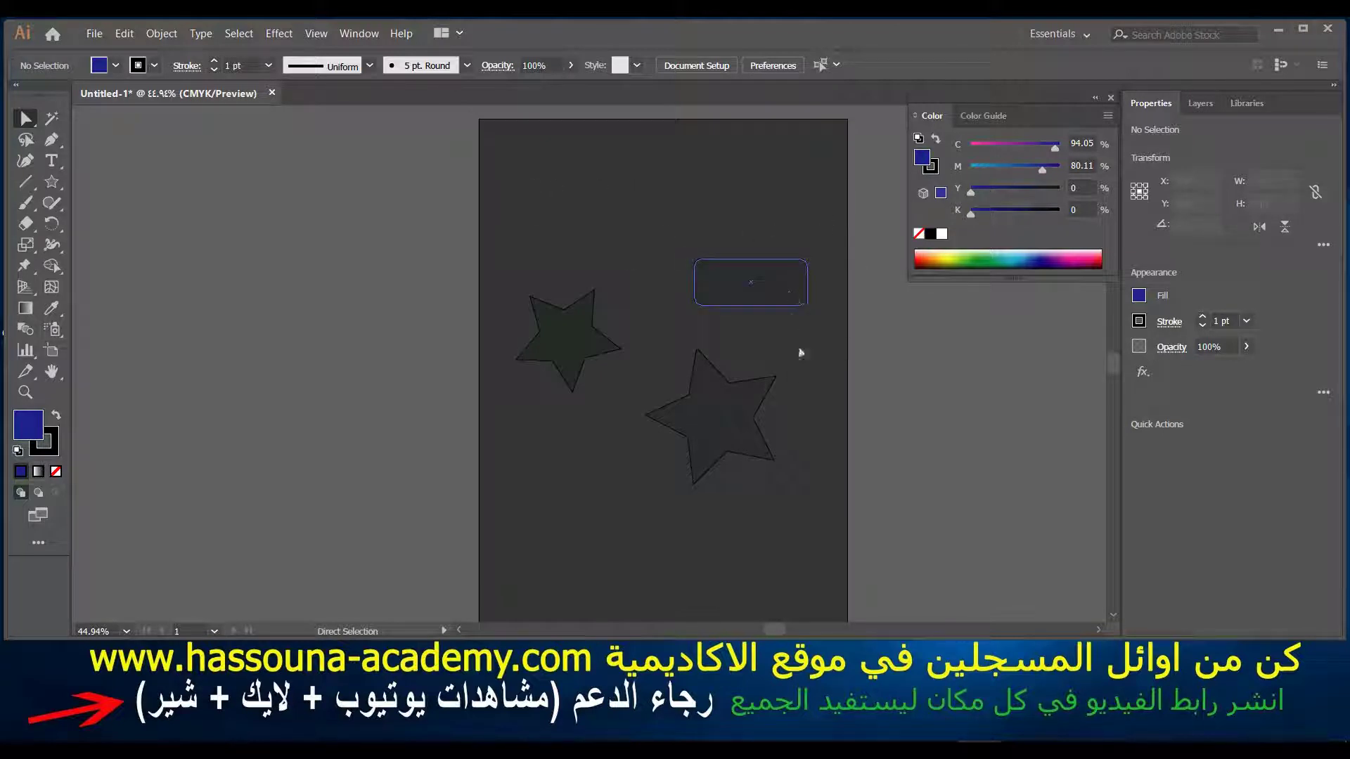
Nudge the left star, add a small star above the light rectangle, and enter artboard editing
left_click(524, 291)
mouse_move(543, 364)
left_mouse_down()
mouse_move(568, 278)
mouse_move(546, 370)
left_mouse_up()
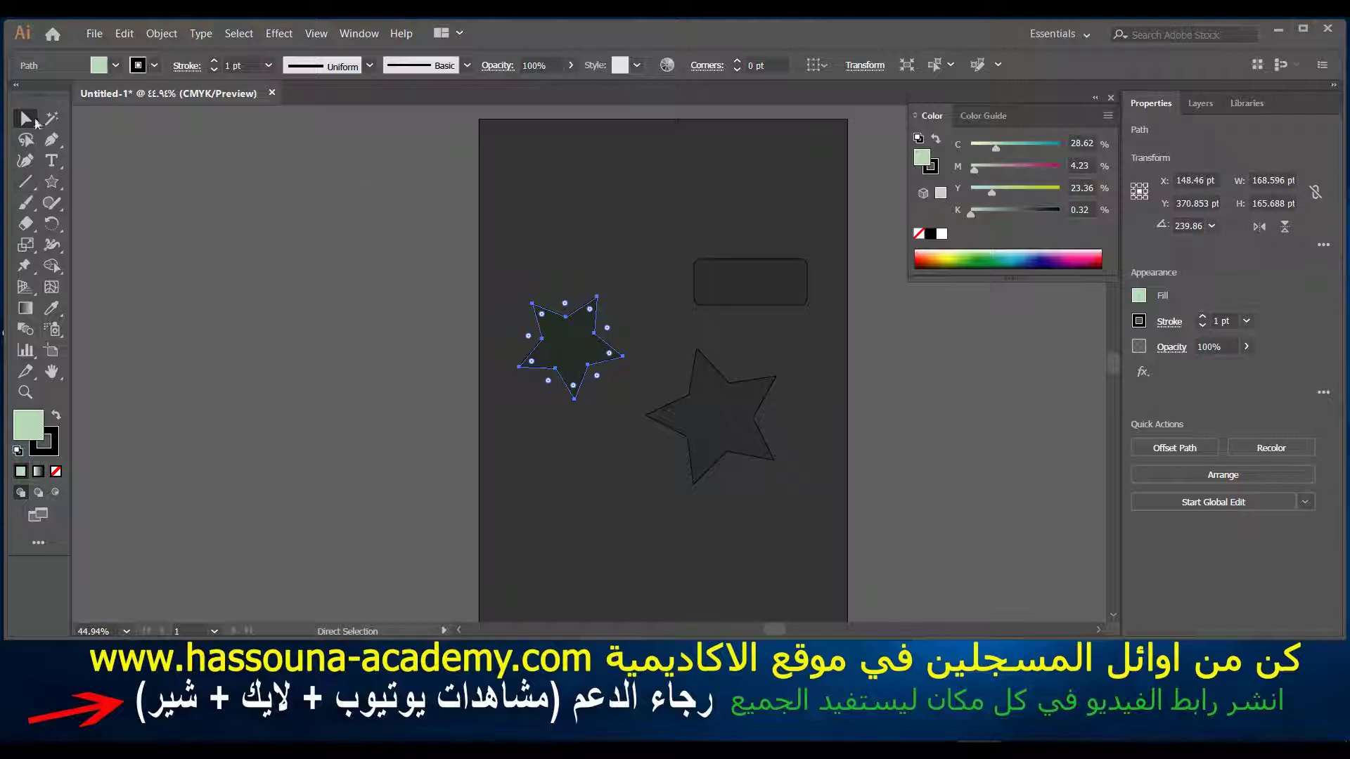
left_click(52, 183)
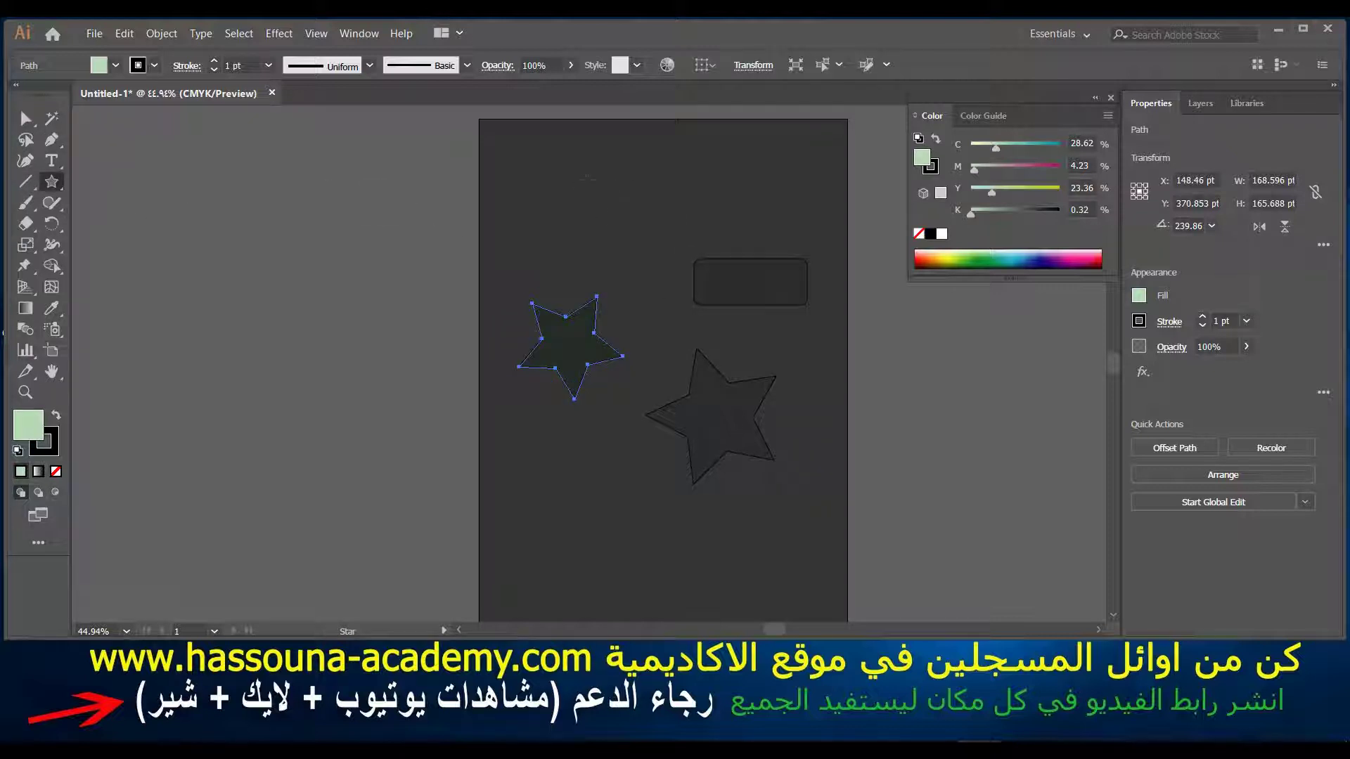
left_click_drag(587, 178, 609, 206)
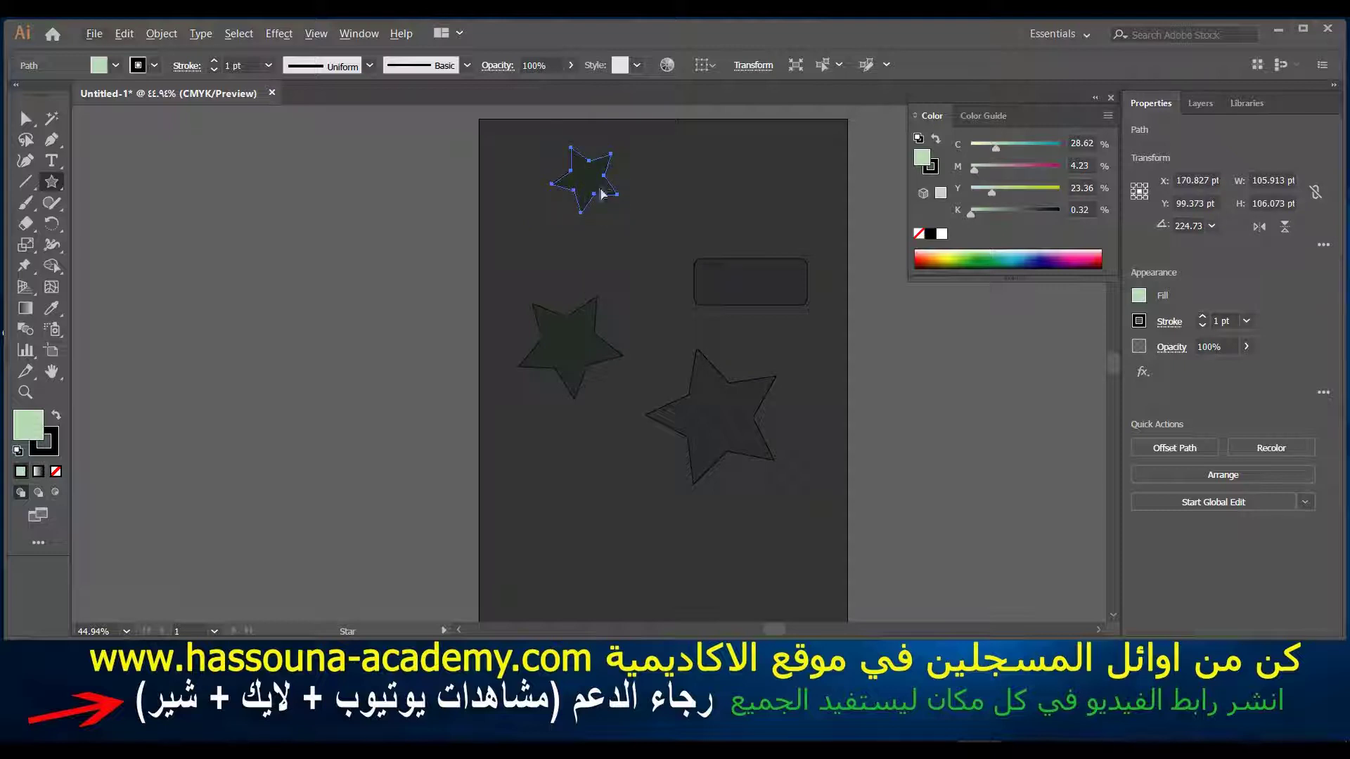
left_click_drag(587, 181, 731, 205)
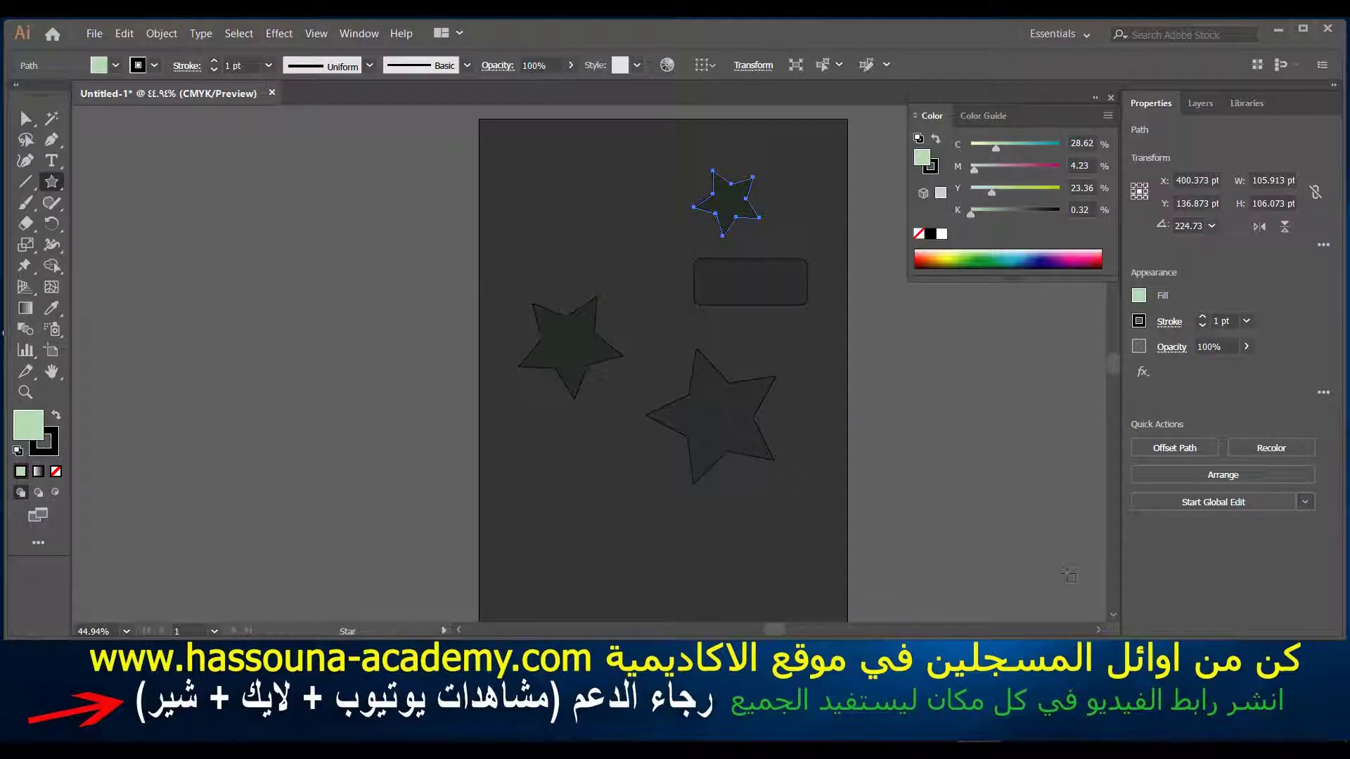
key("shift+o")
key("F7")
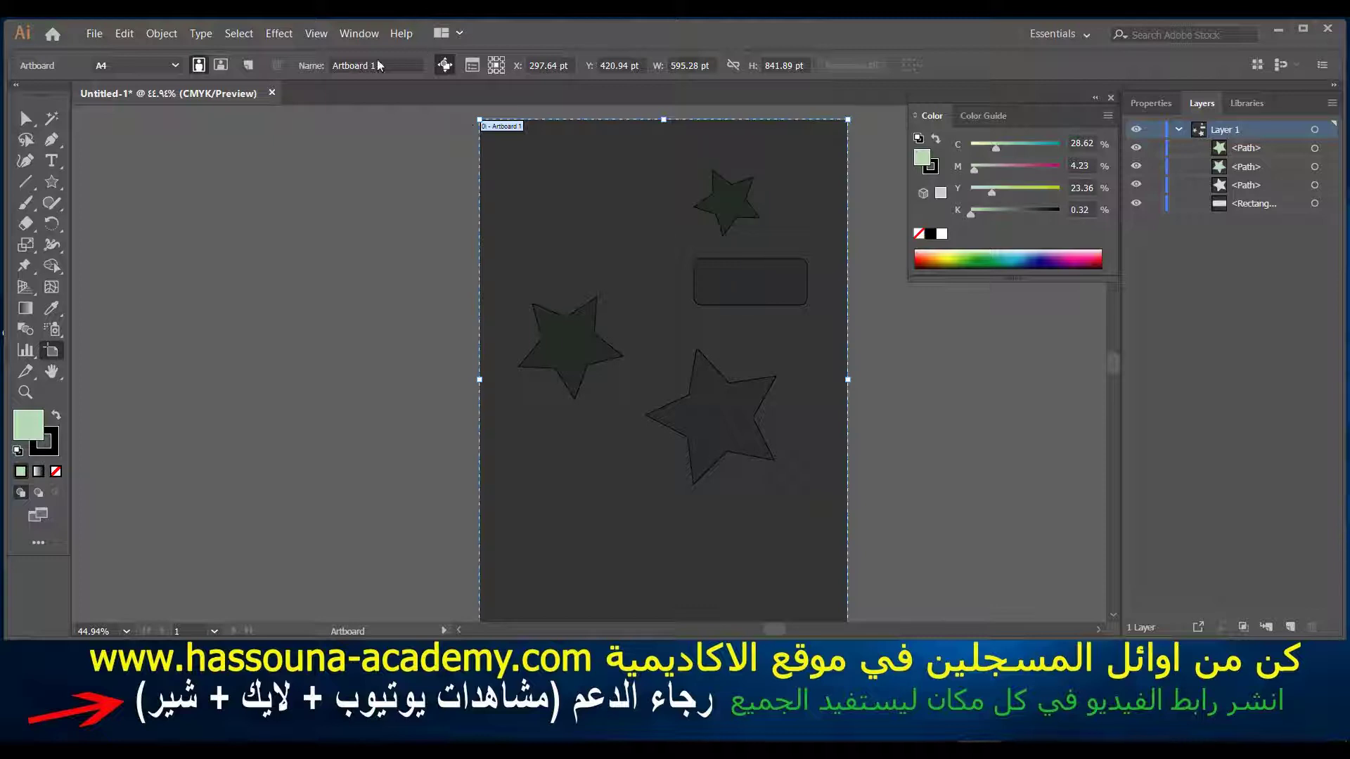
Show the transparency grid from the View menu so a checkerboard appears behind the artwork
left_click(313, 35)
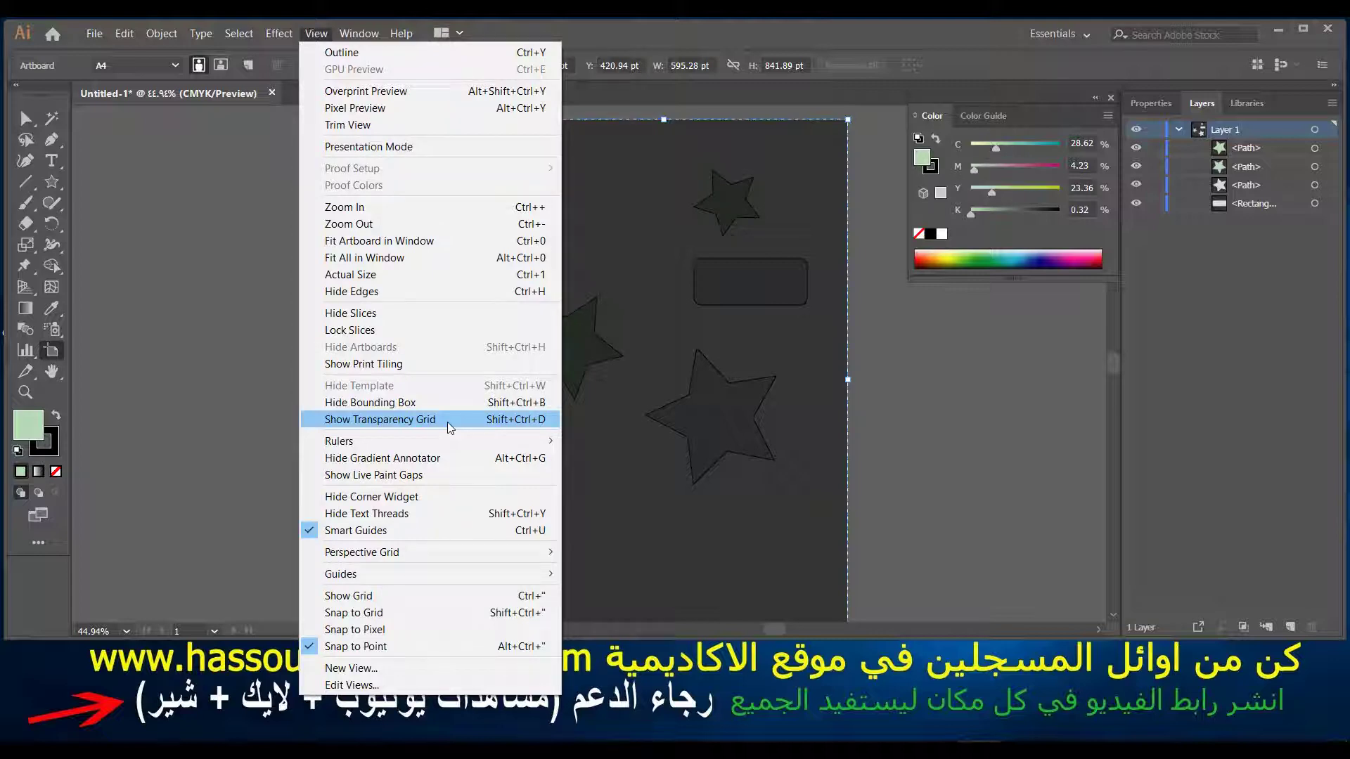
left_click(450, 420)
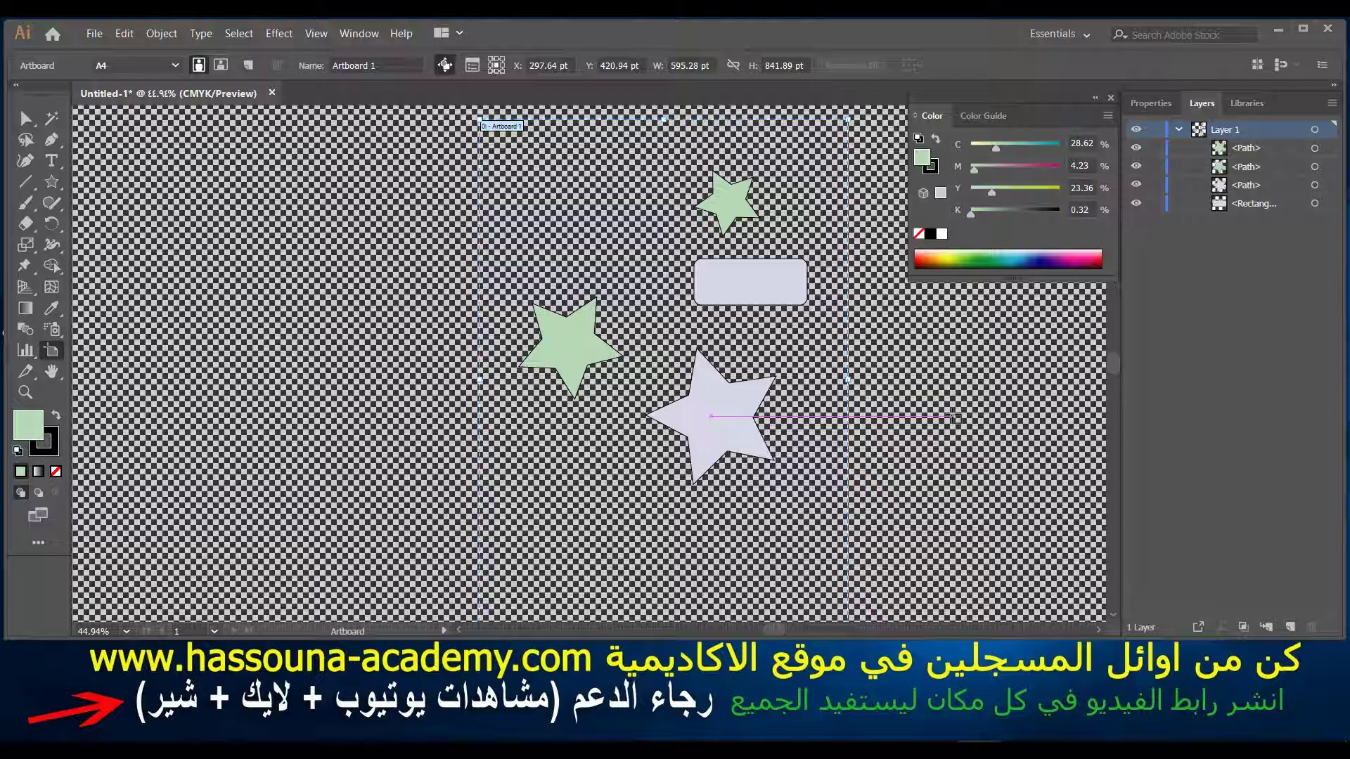
left_click(95, 36)
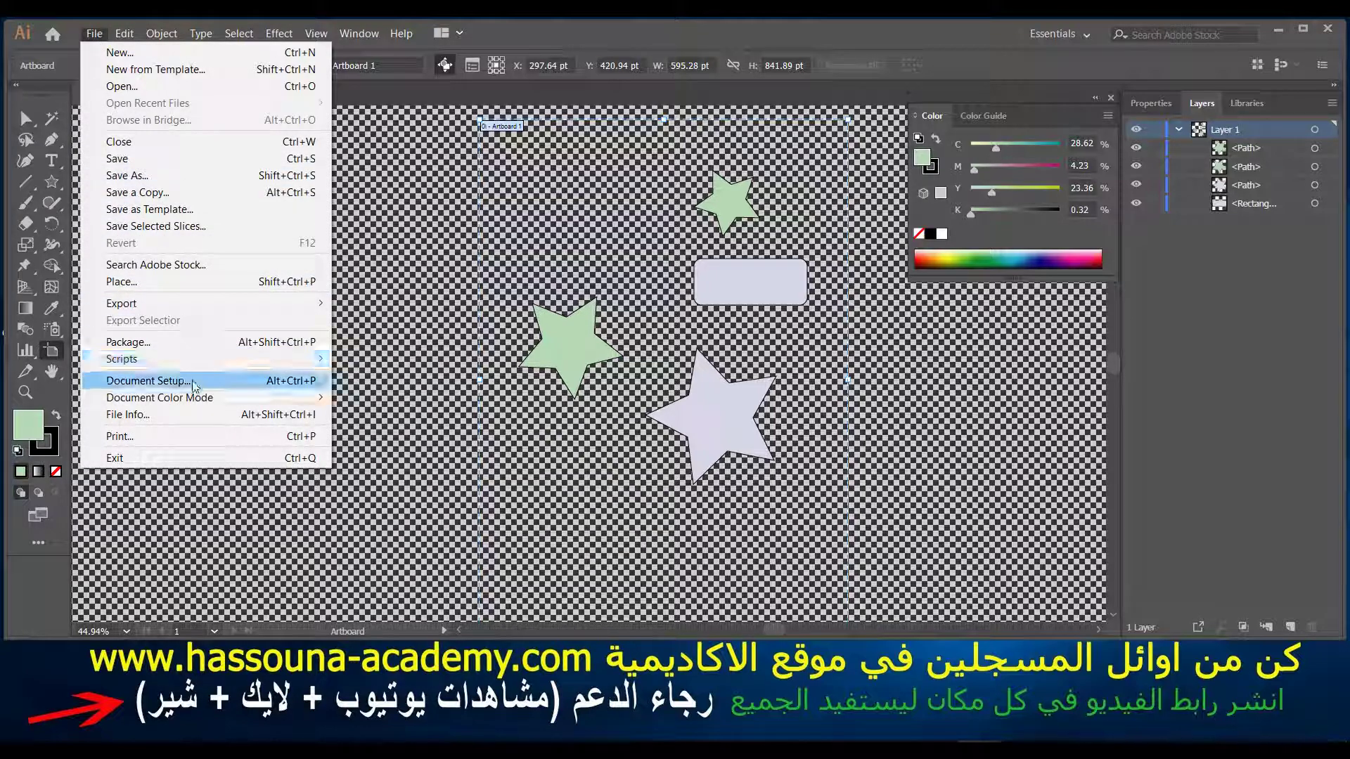
In Document Setup, set both transparency grid colours to dark grey (RGB 52, 52, 52)
left_click(196, 386)
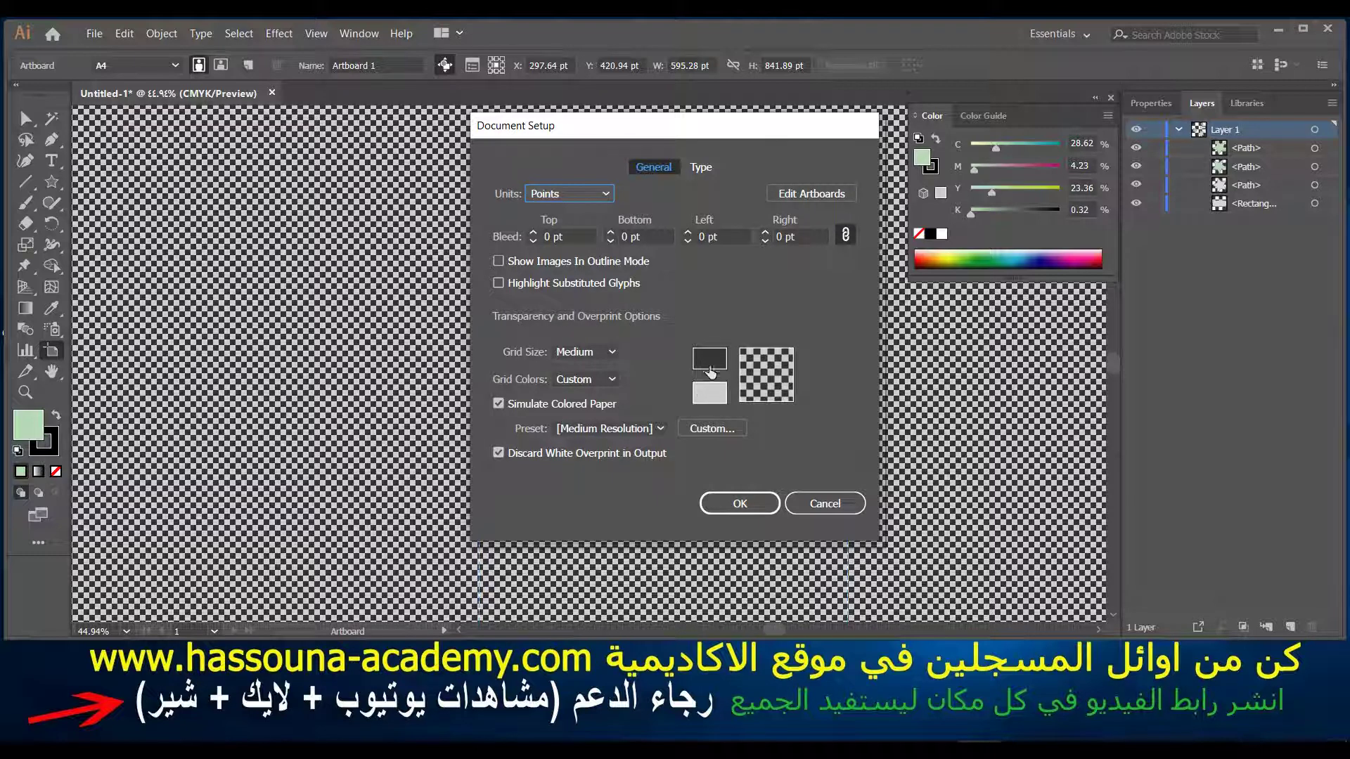
left_click(715, 369)
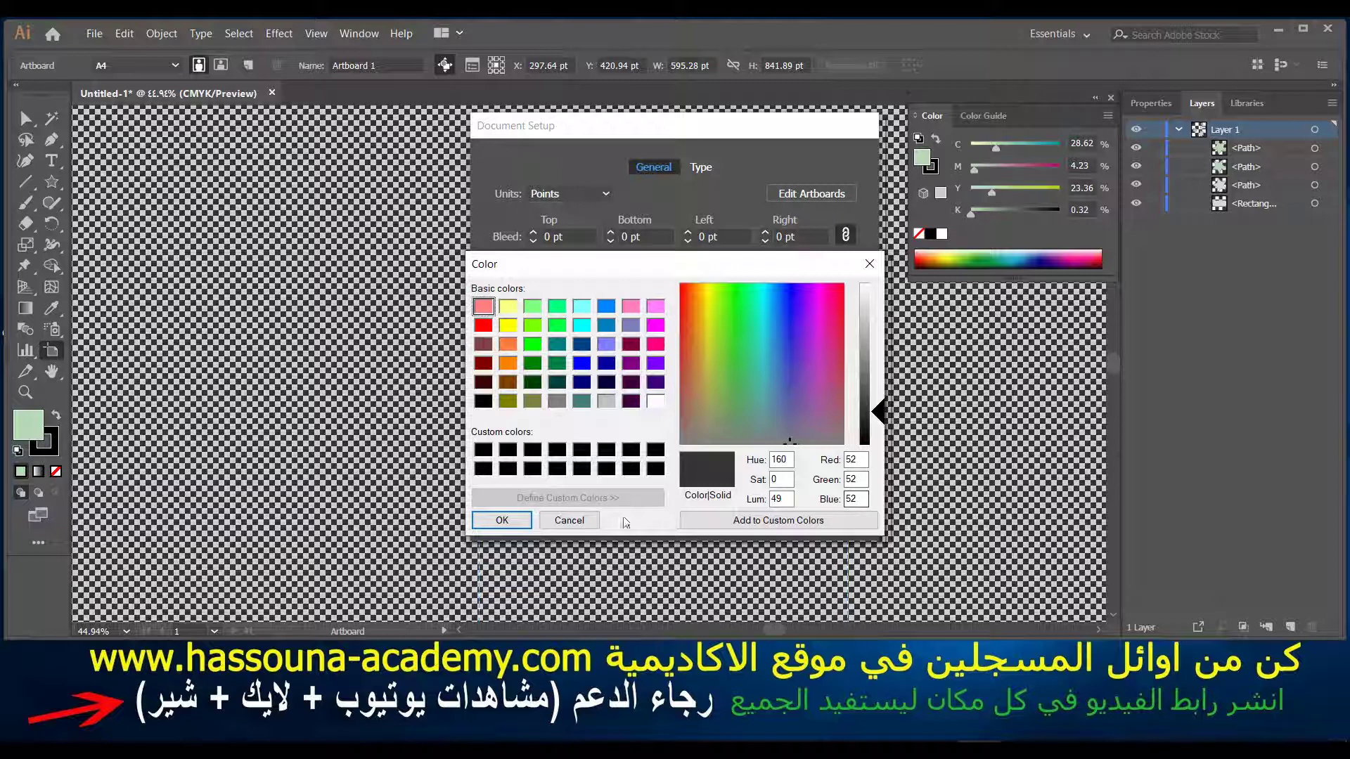
left_click(522, 521)
left_click(703, 387)
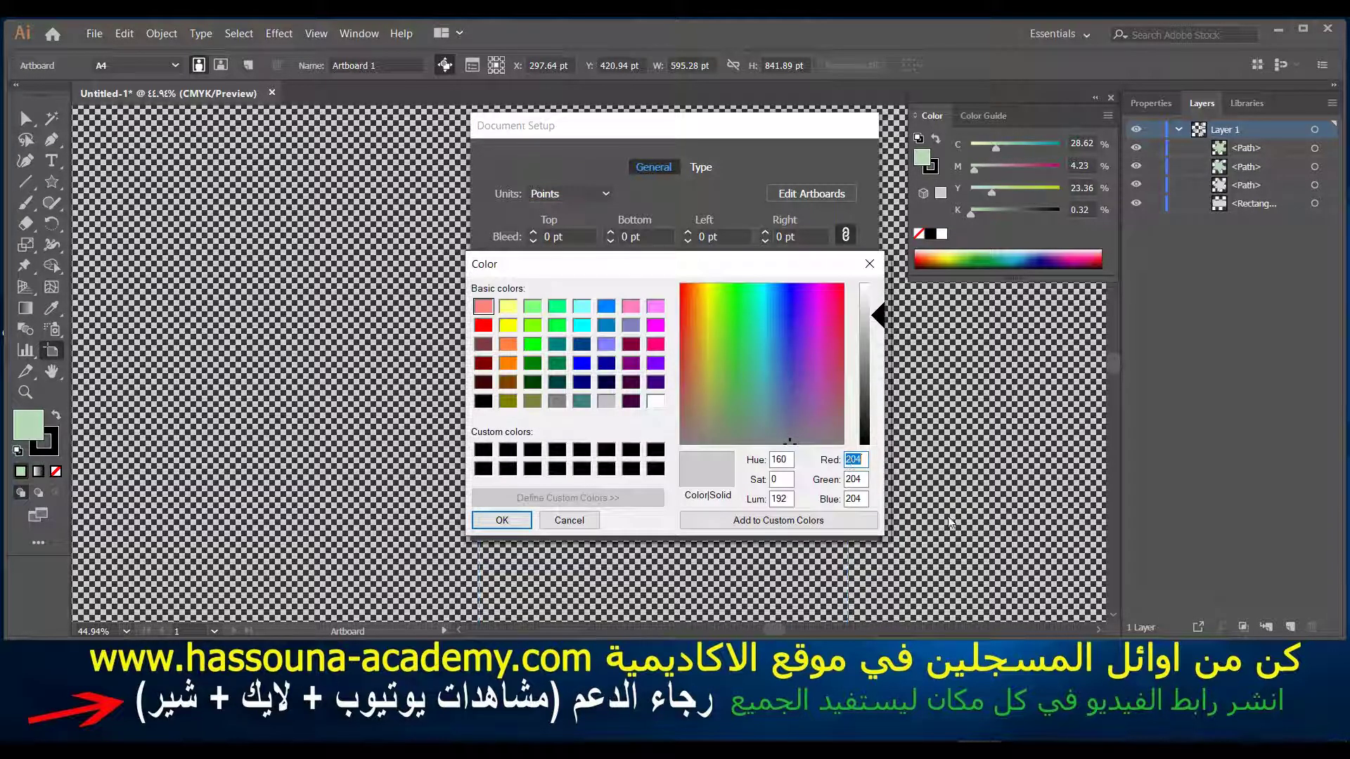
type("52")
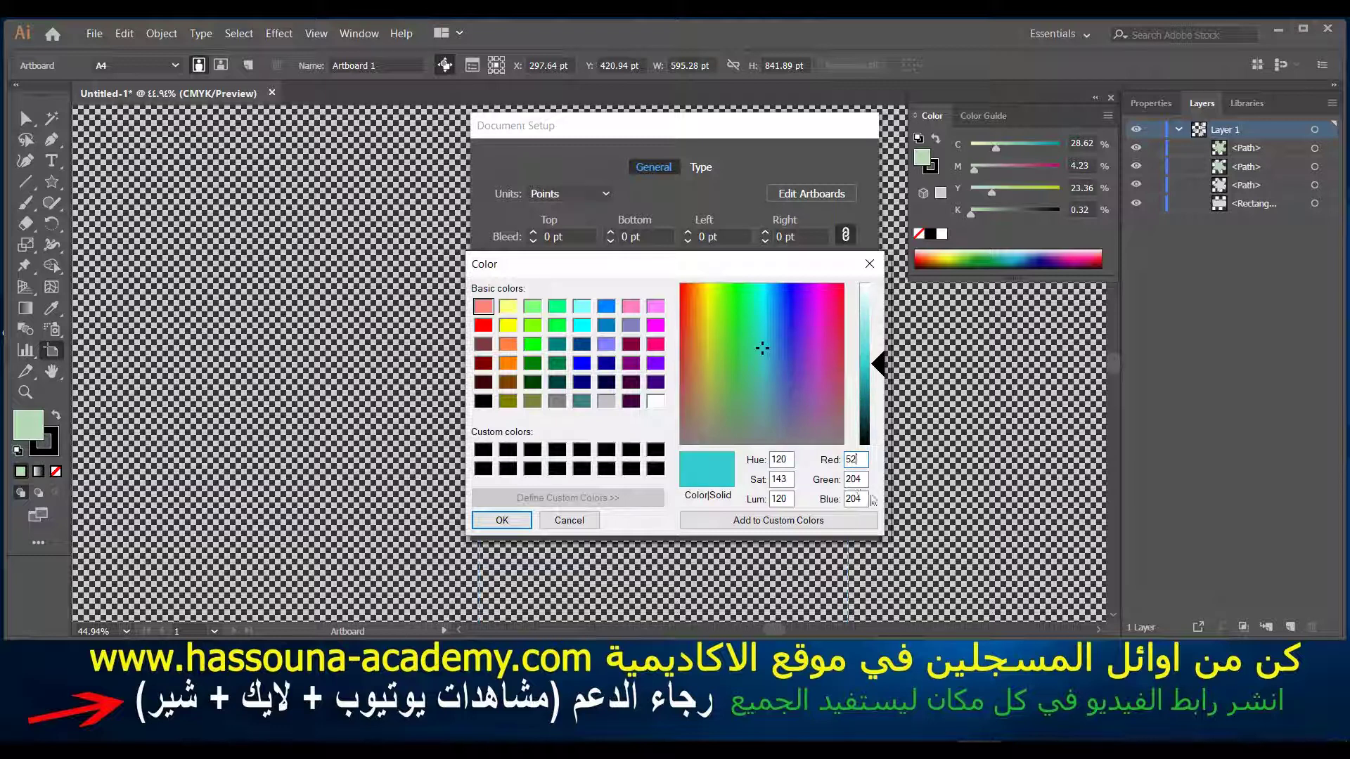
double_click(857, 480)
type("52")
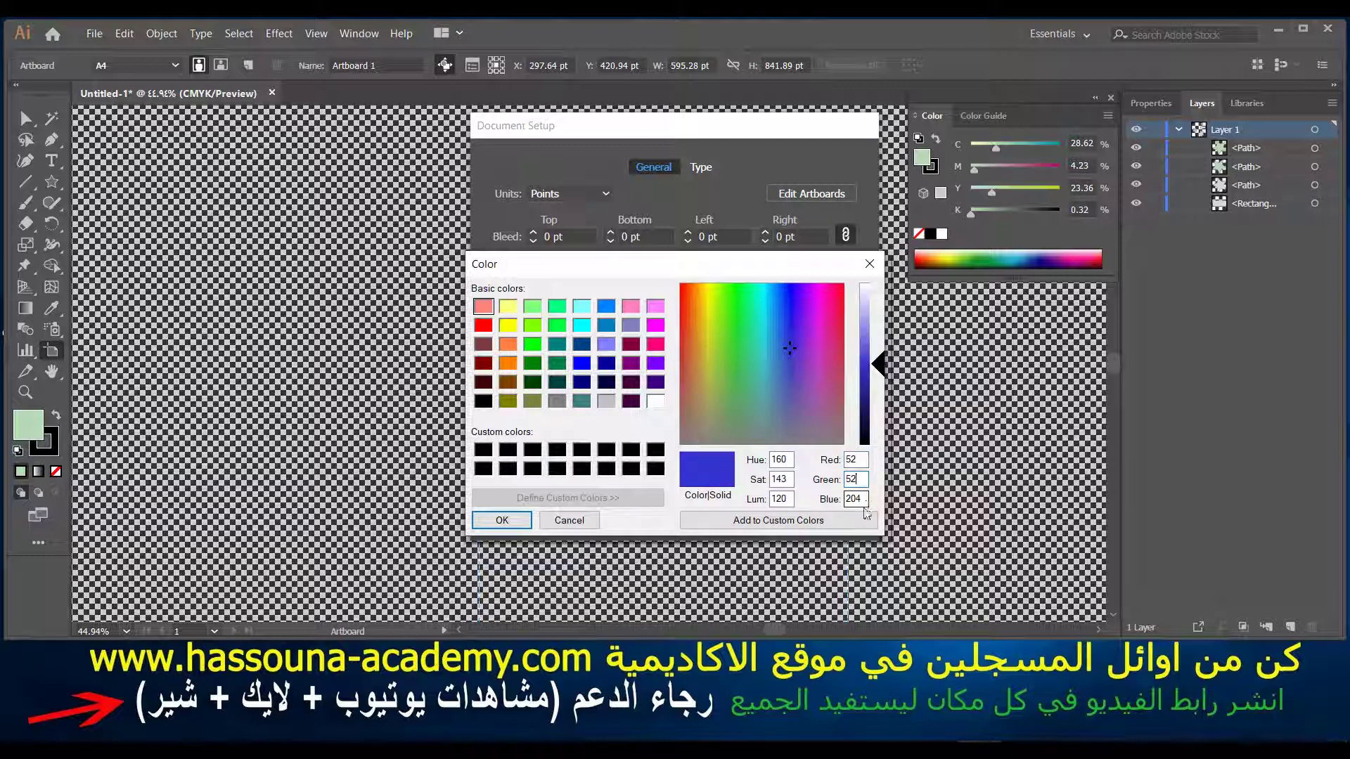
key("Tab")
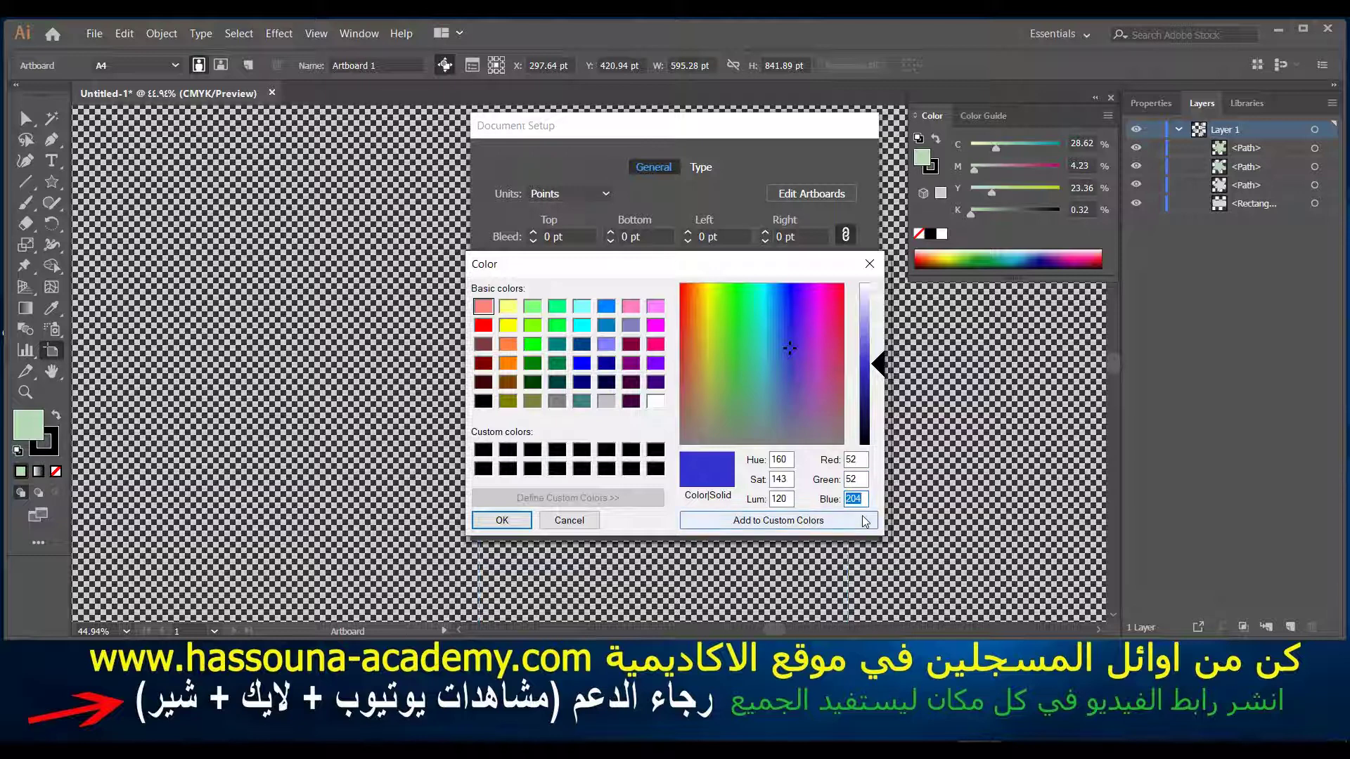
type("52")
left_click(502, 521)
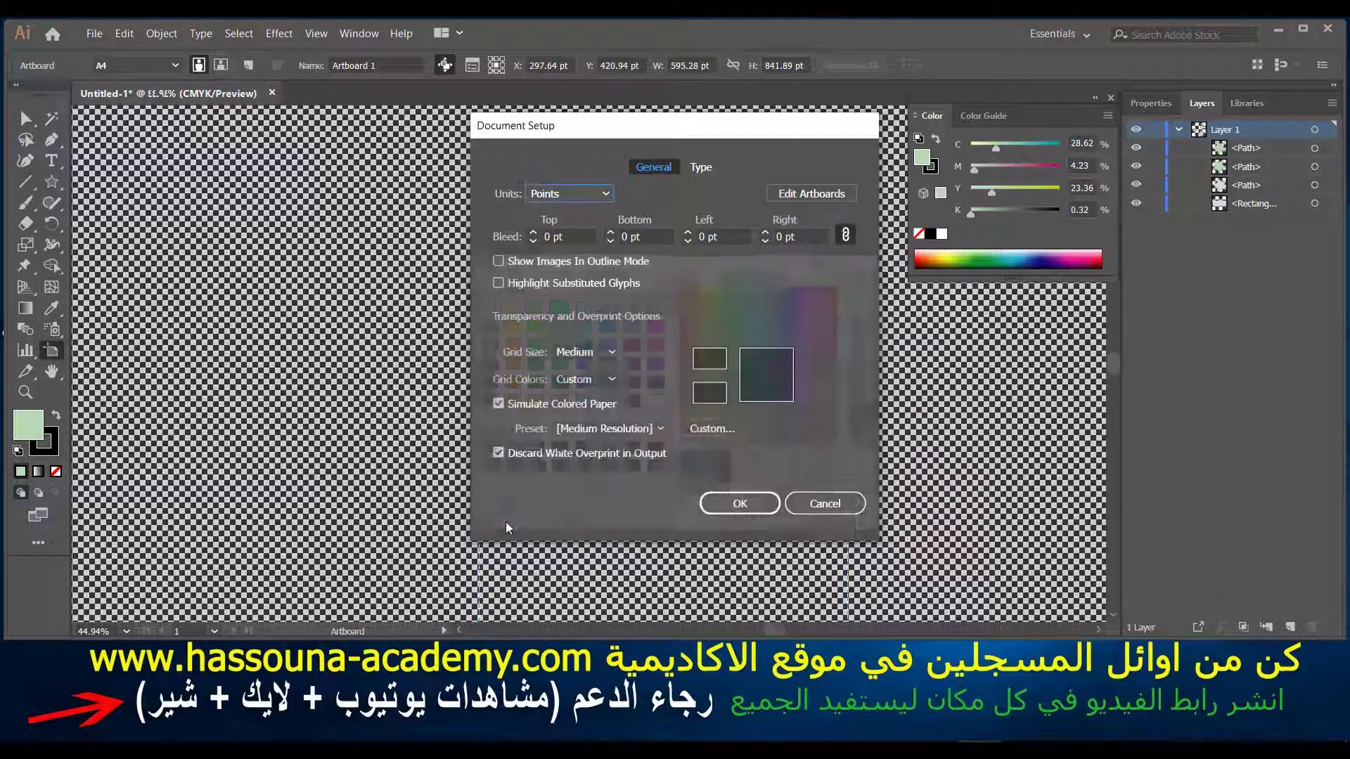
left_click(742, 510)
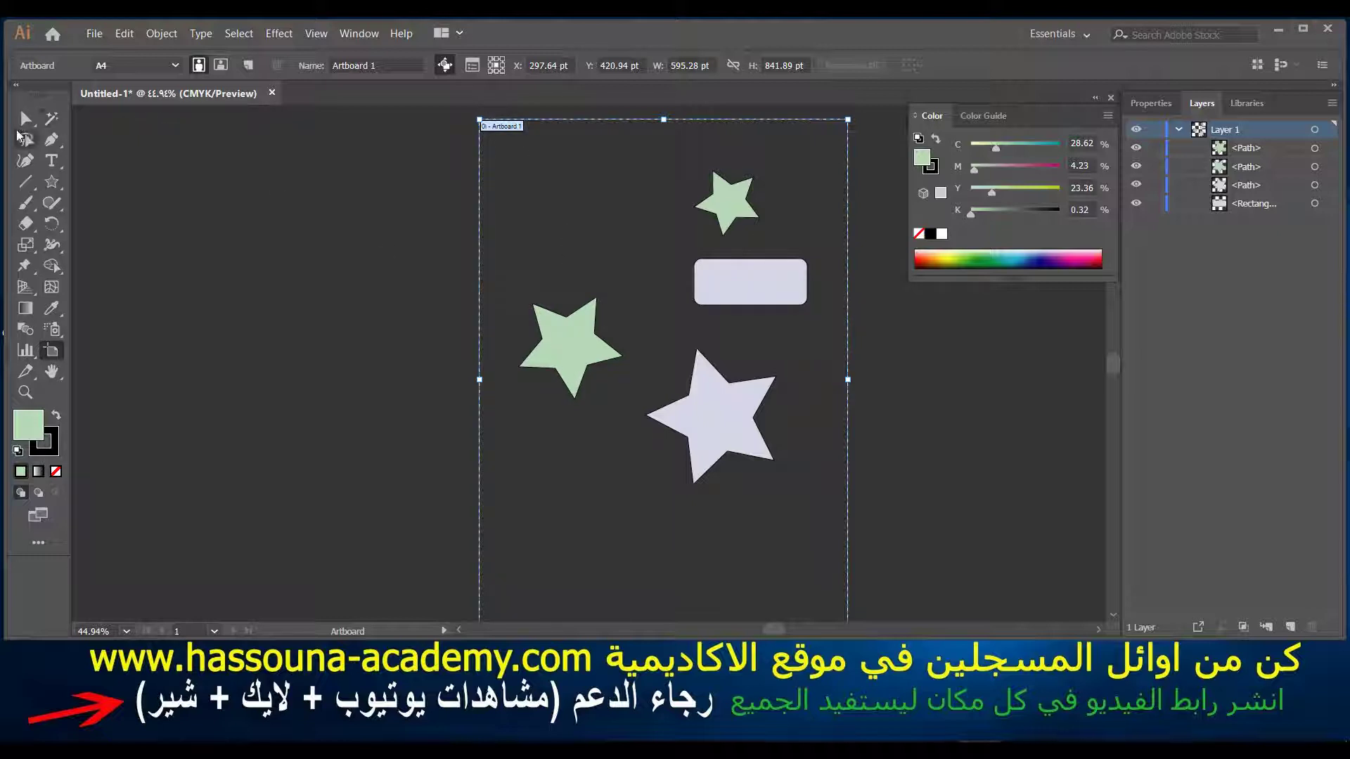
With Direct Selection, move the green star up-left and nudge the rectangle and pale star right and down
left_click(21, 137)
mouse_move(569, 355)
left_mouse_down()
mouse_move(555, 276)
mouse_move(595, 213)
left_mouse_up()
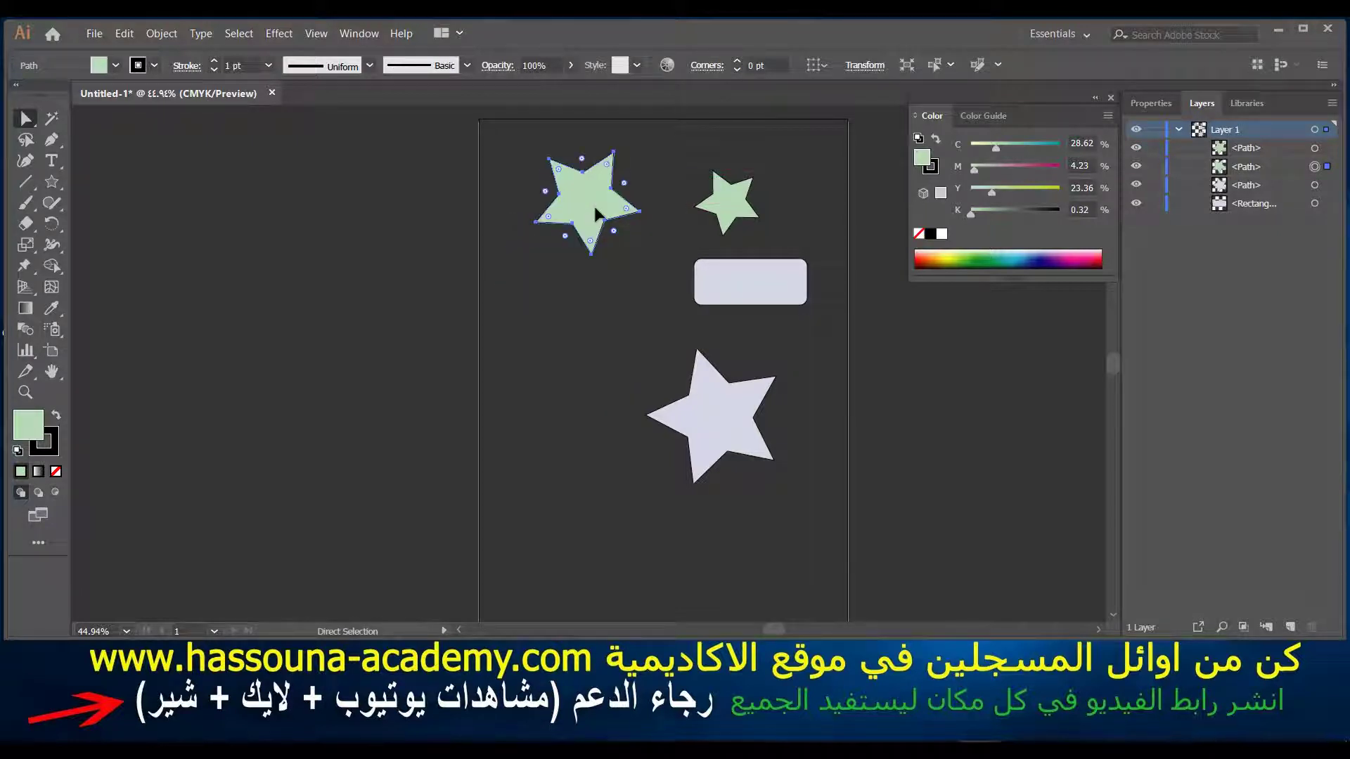
mouse_move(778, 289)
left_mouse_down()
mouse_move(796, 326)
mouse_move(725, 295)
left_mouse_up()
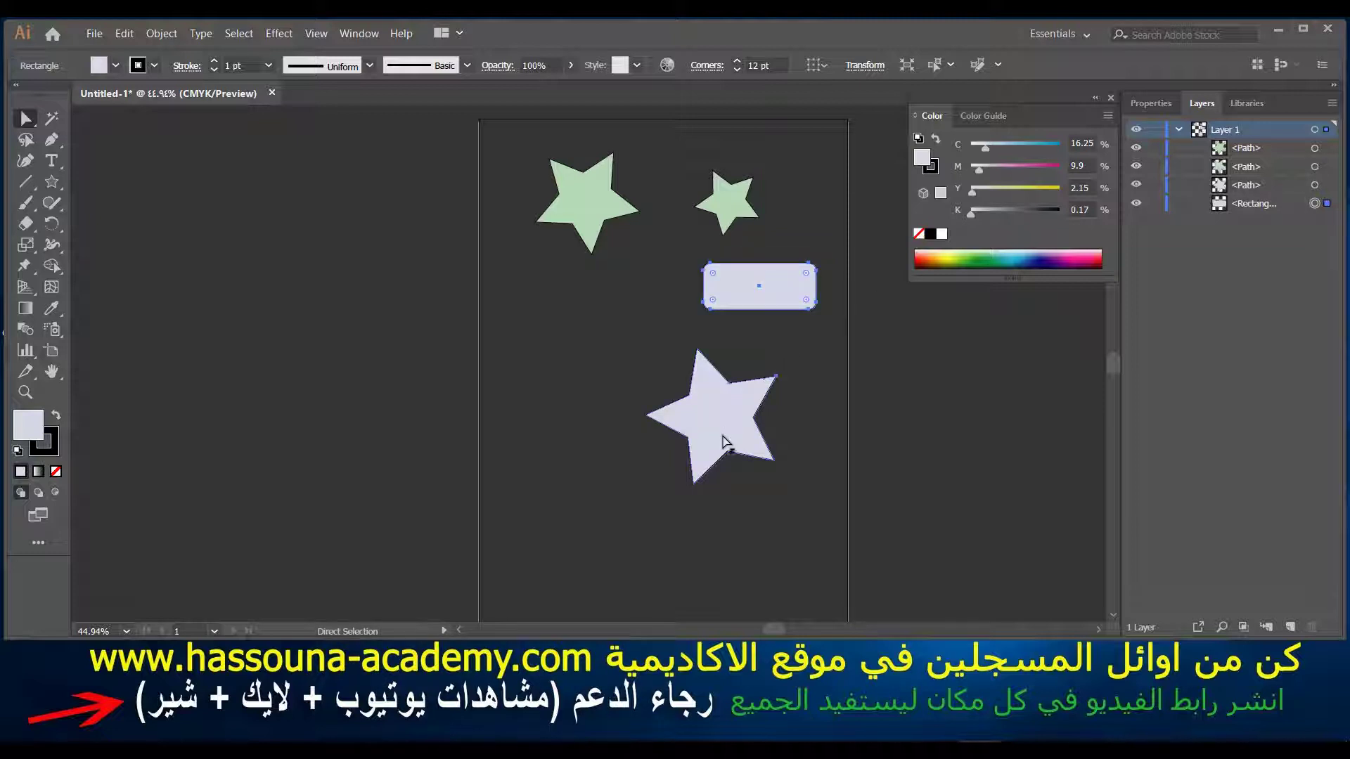
left_click_drag(724, 442, 728, 450)
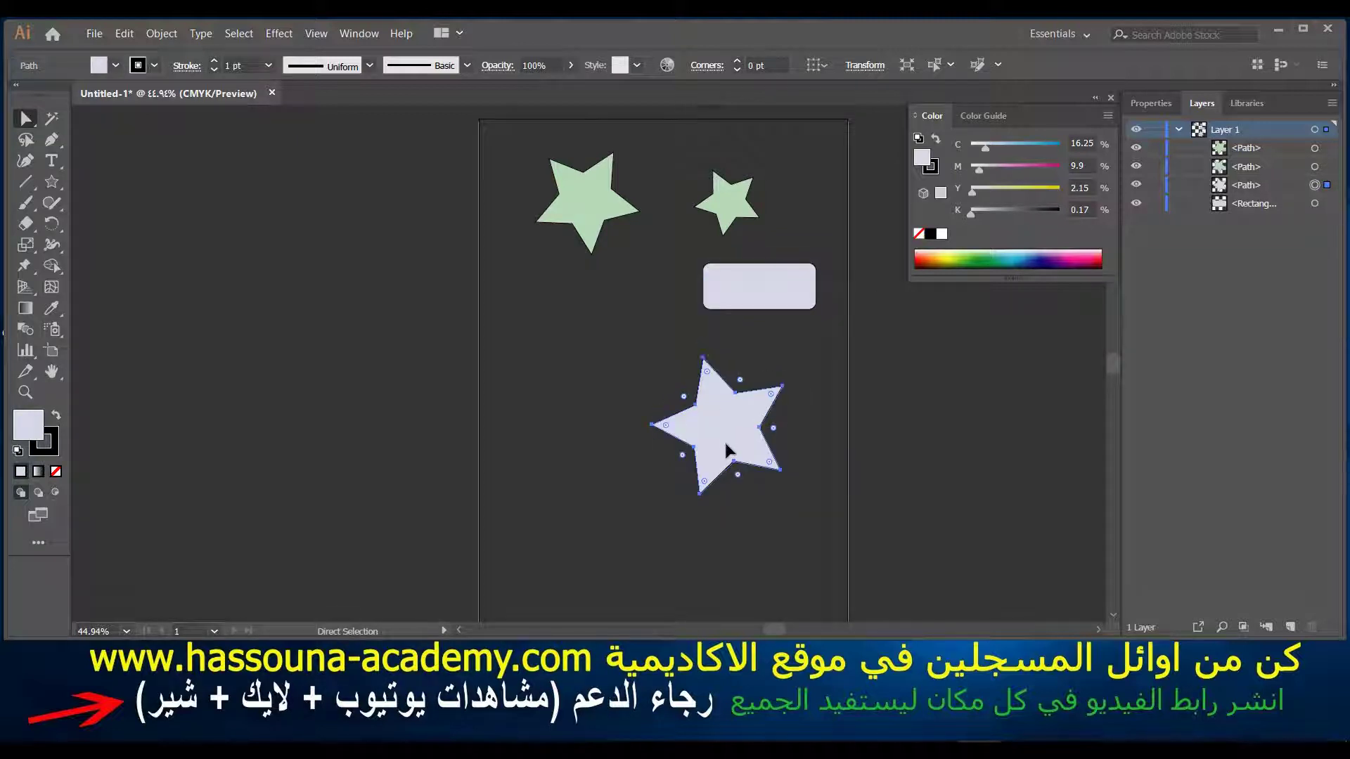
scroll(711, 355, "up", 2)
scroll(774, 362, "up", 3)
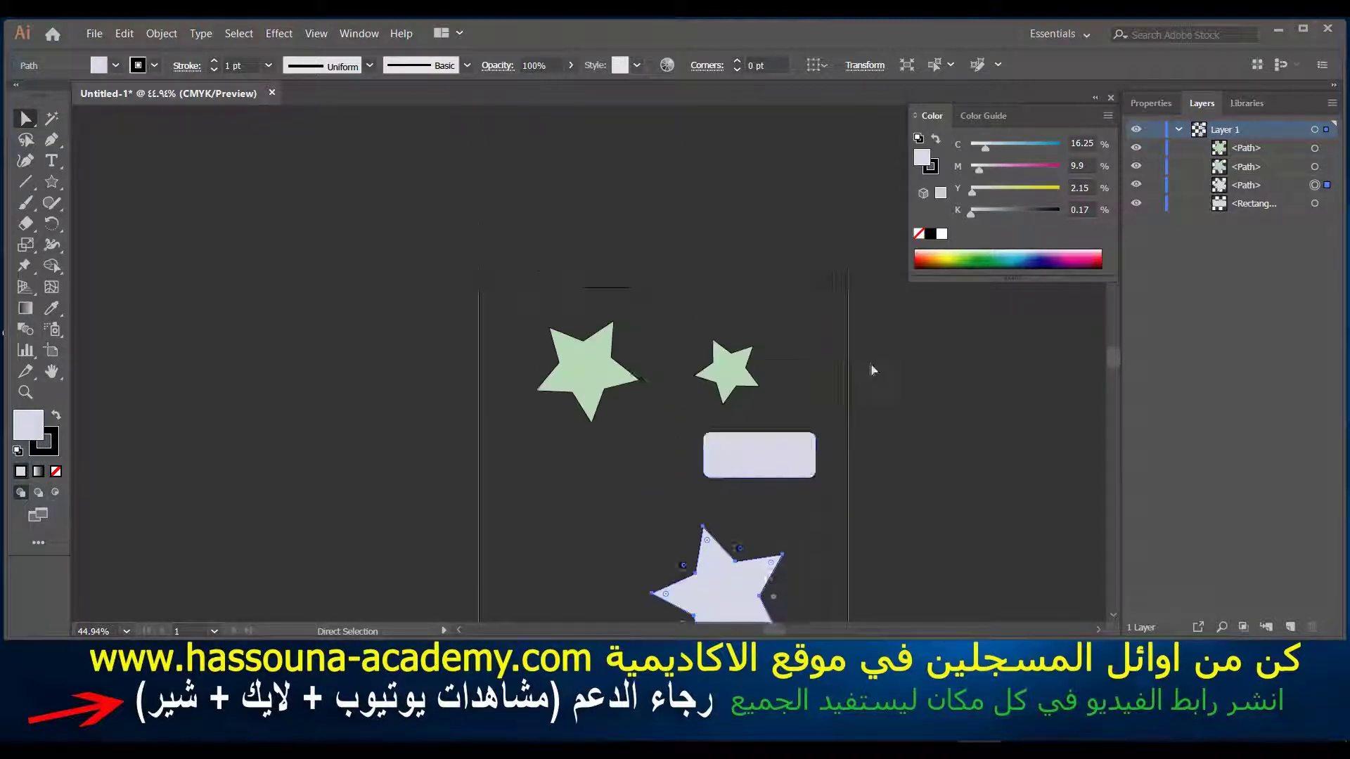
scroll(872, 369, "down", 3)
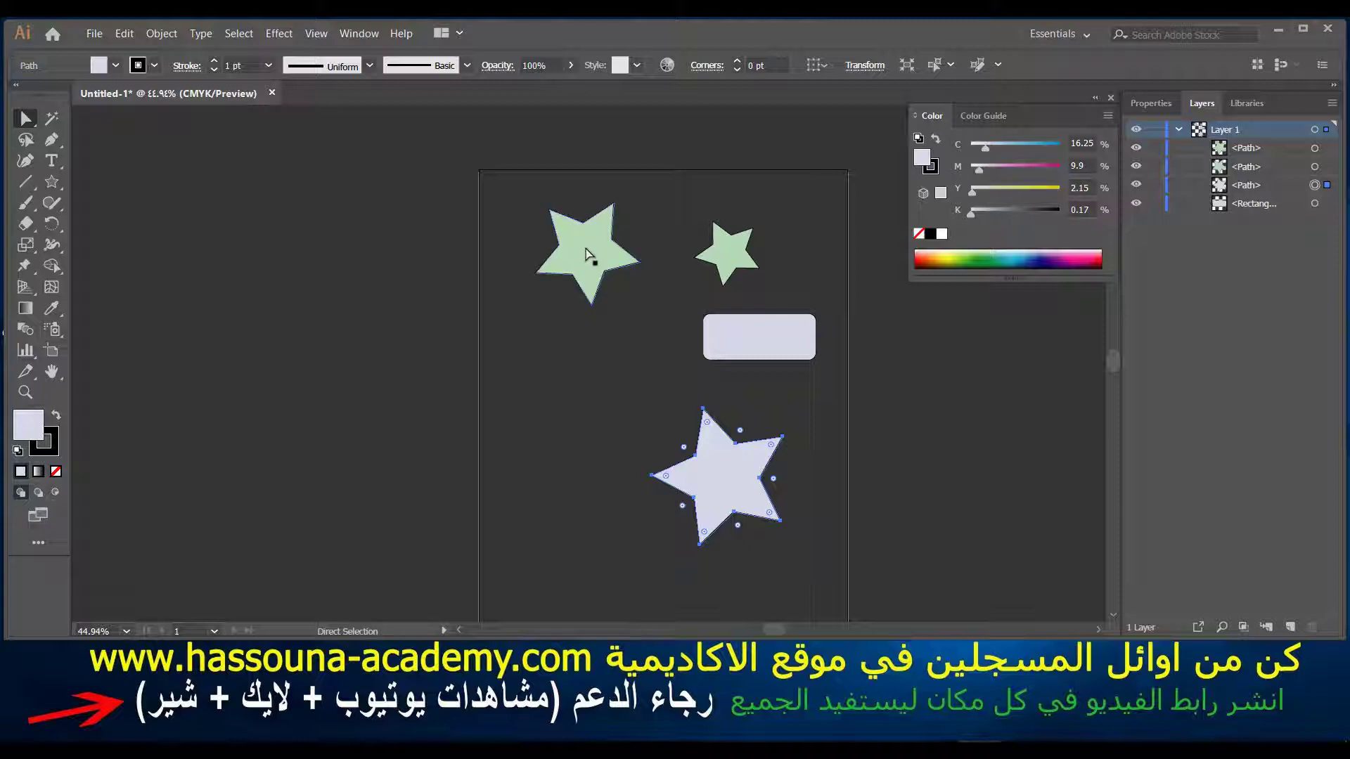
left_click(94, 35)
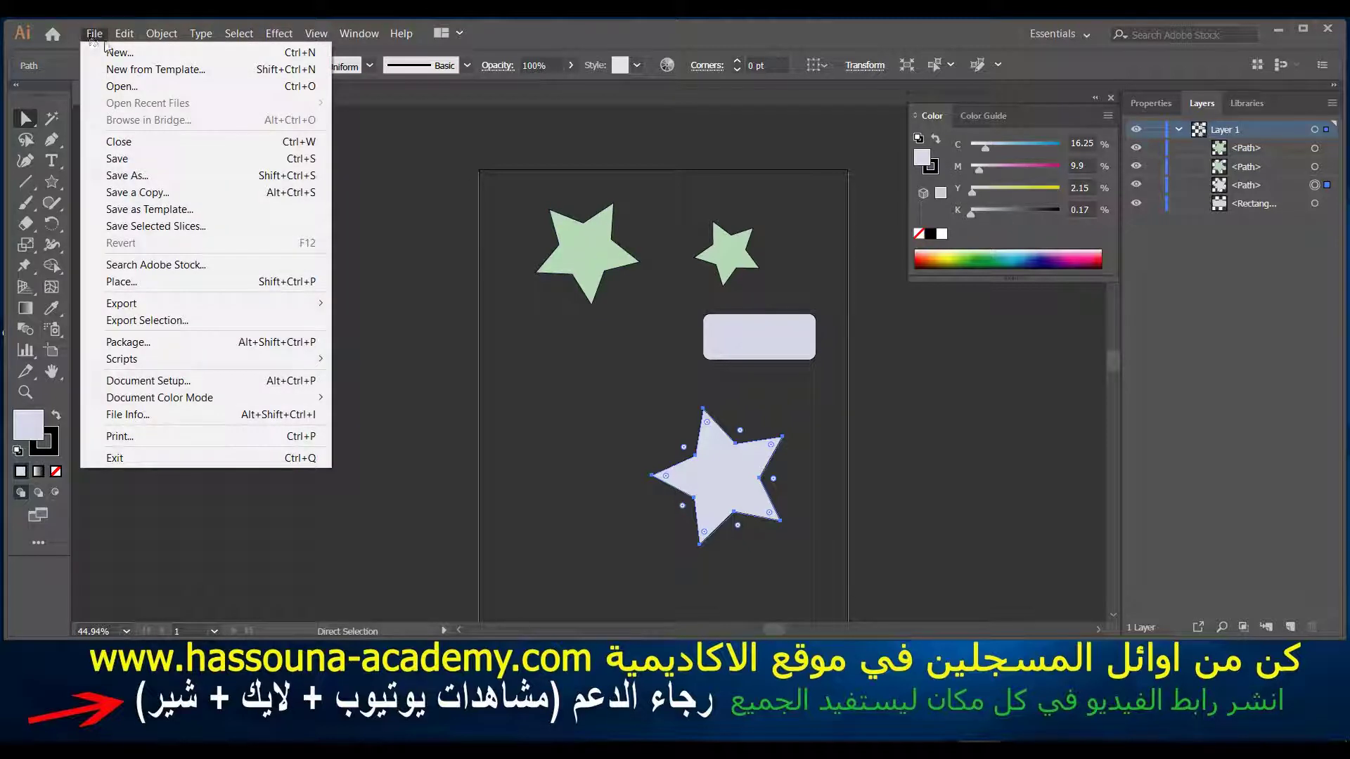
Lighten one transparency grid colour to grey 86, then drag the green star slightly lower
left_click(162, 381)
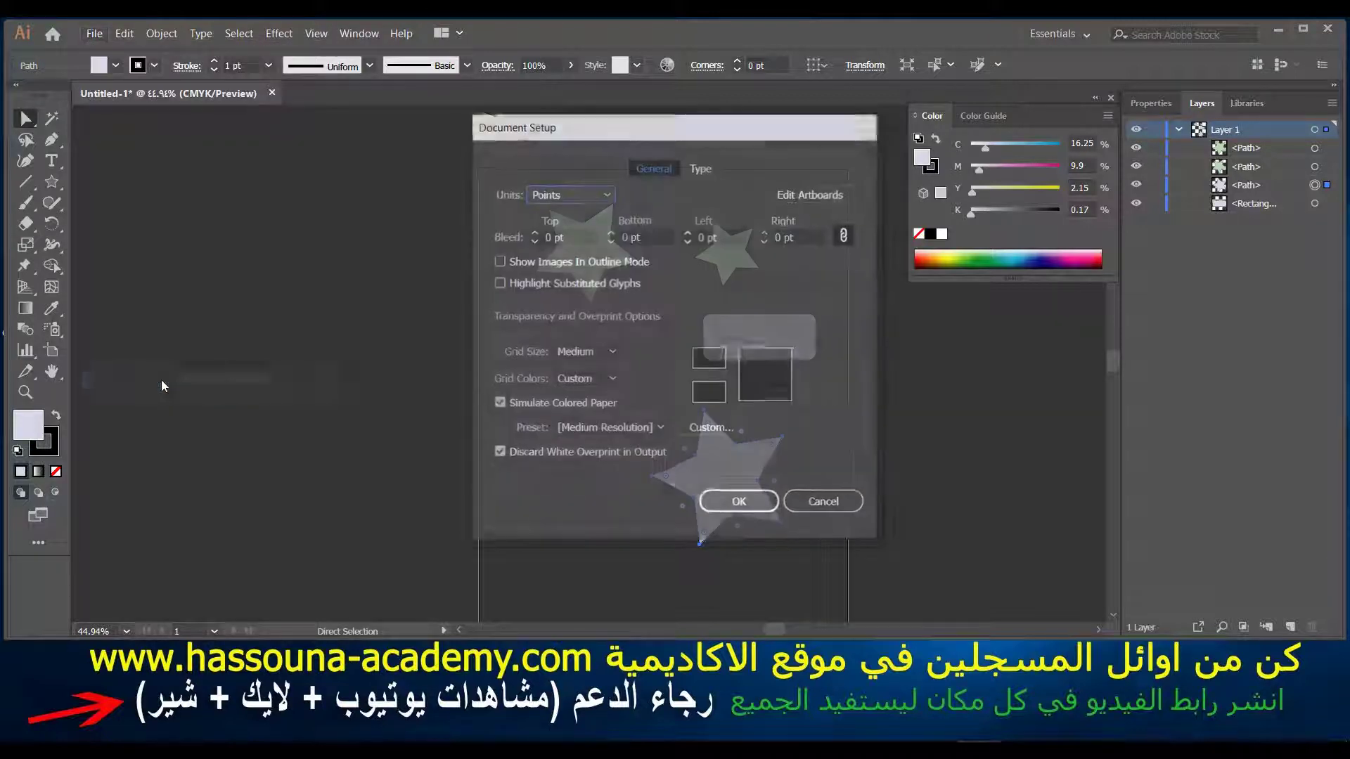
left_click(707, 398)
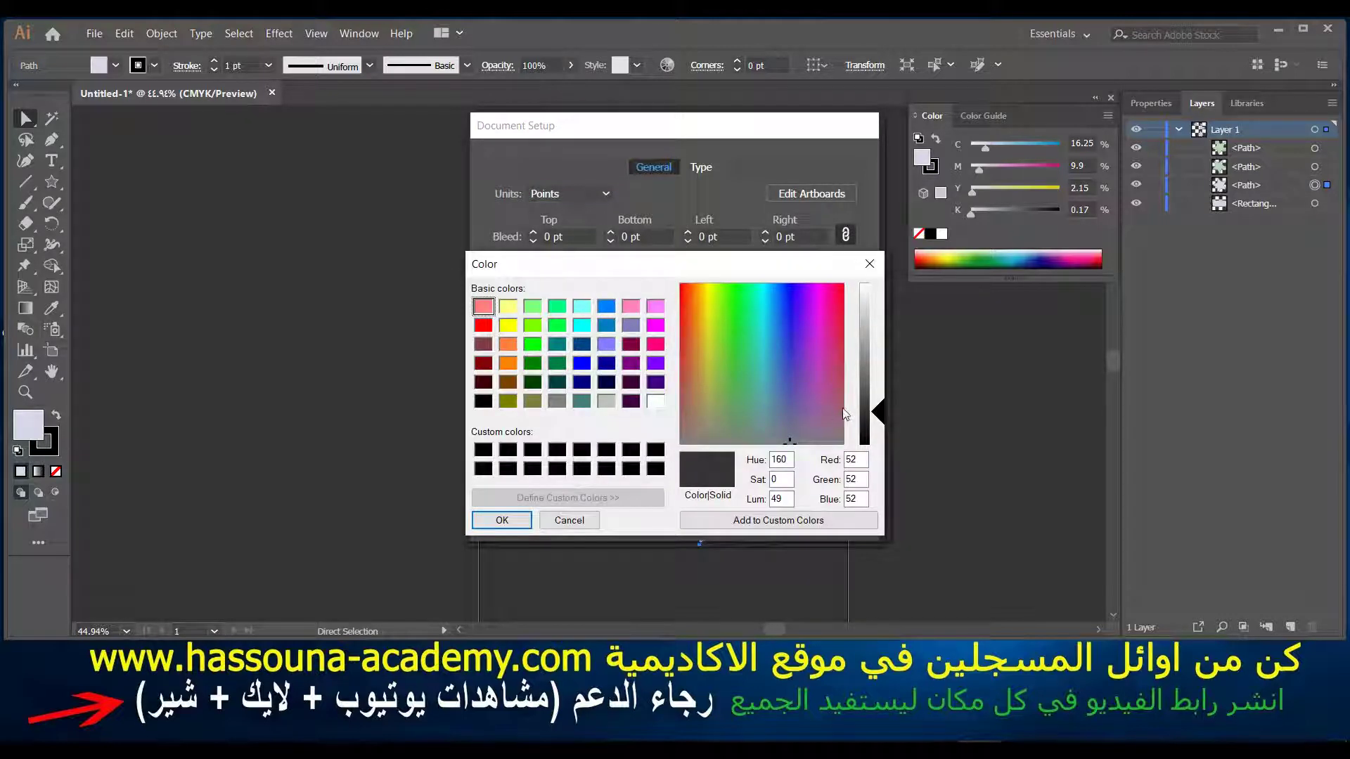
left_click(867, 402)
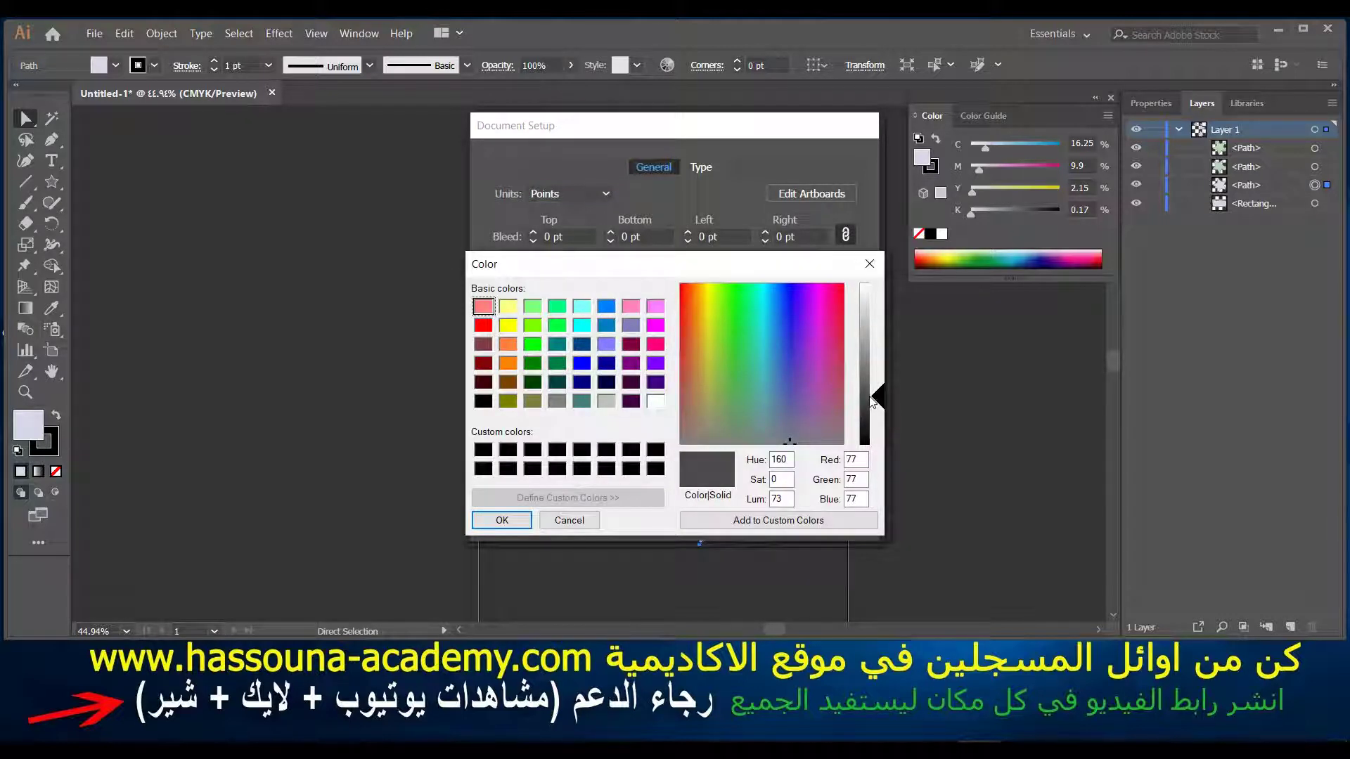
left_click(867, 390)
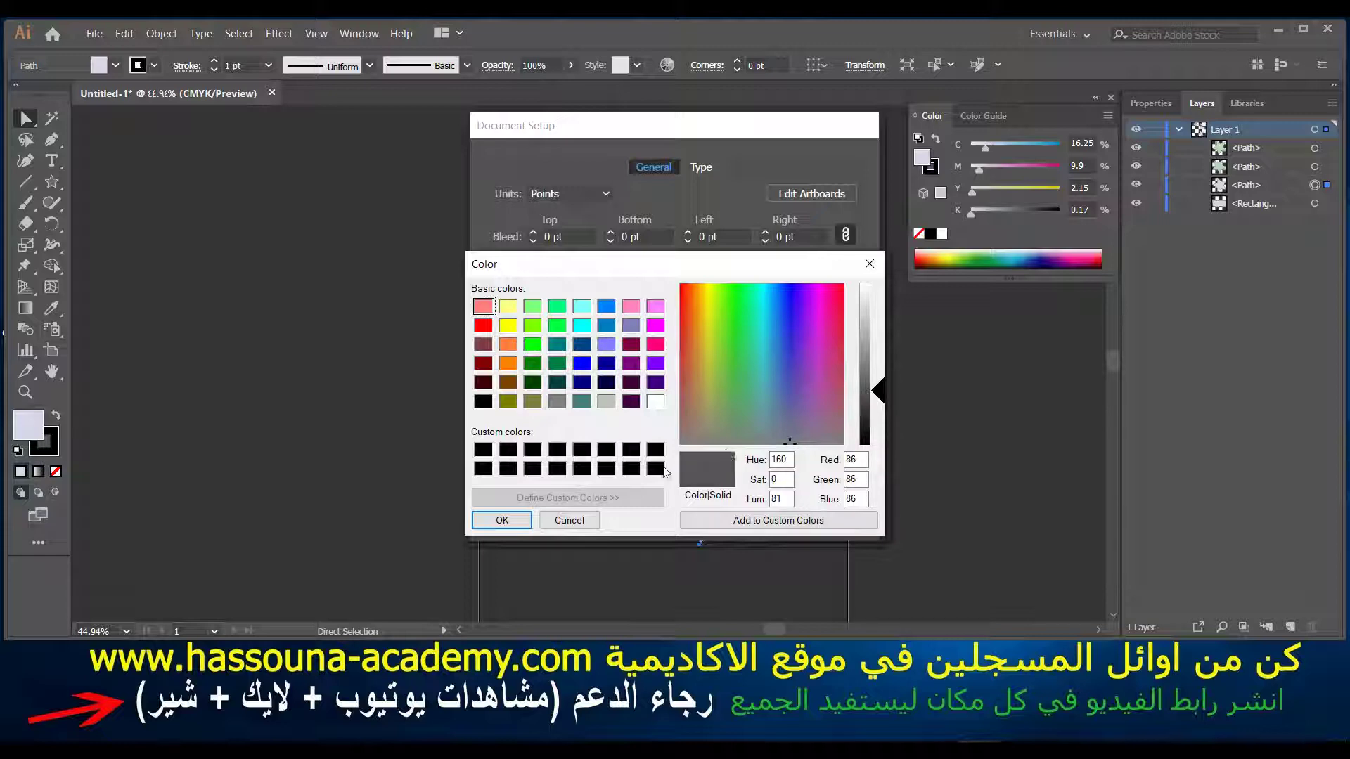
left_click(514, 520)
left_click(749, 510)
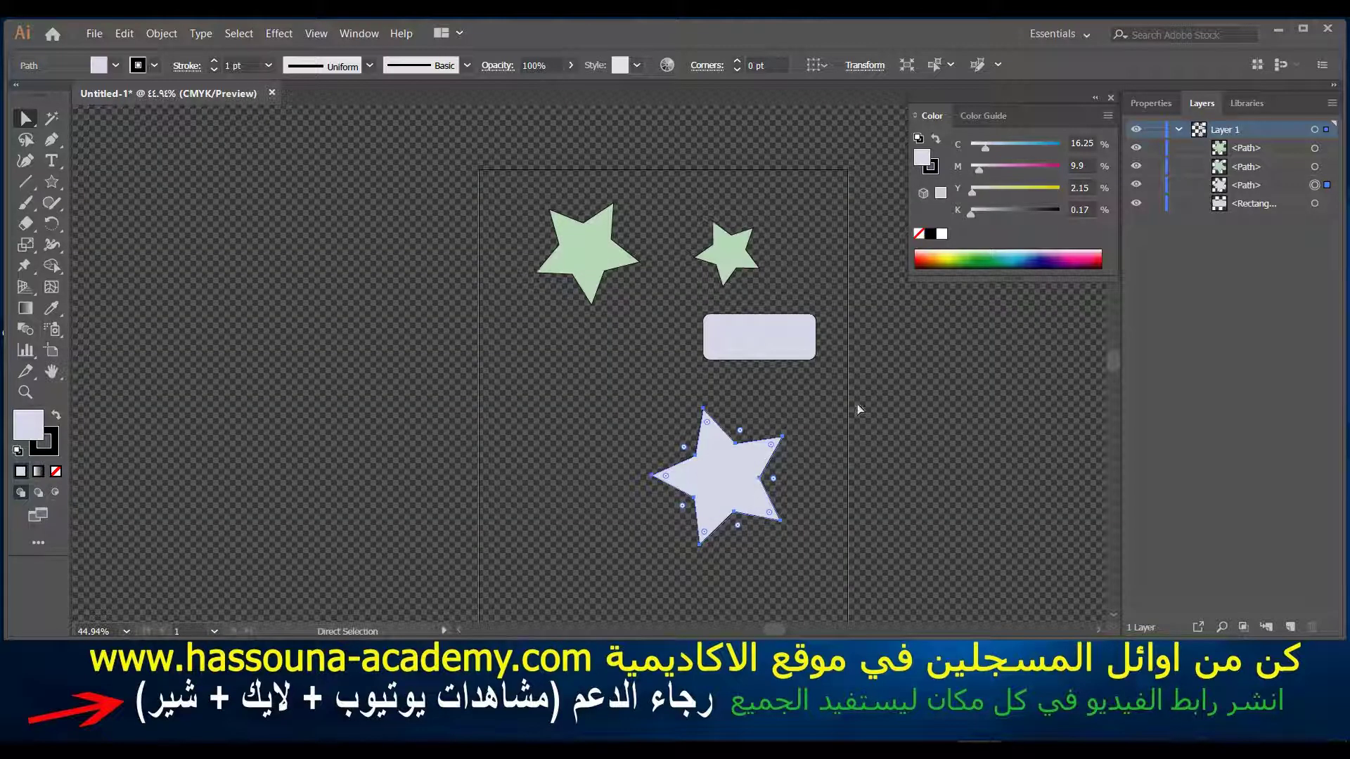
left_click_drag(583, 258, 594, 325)
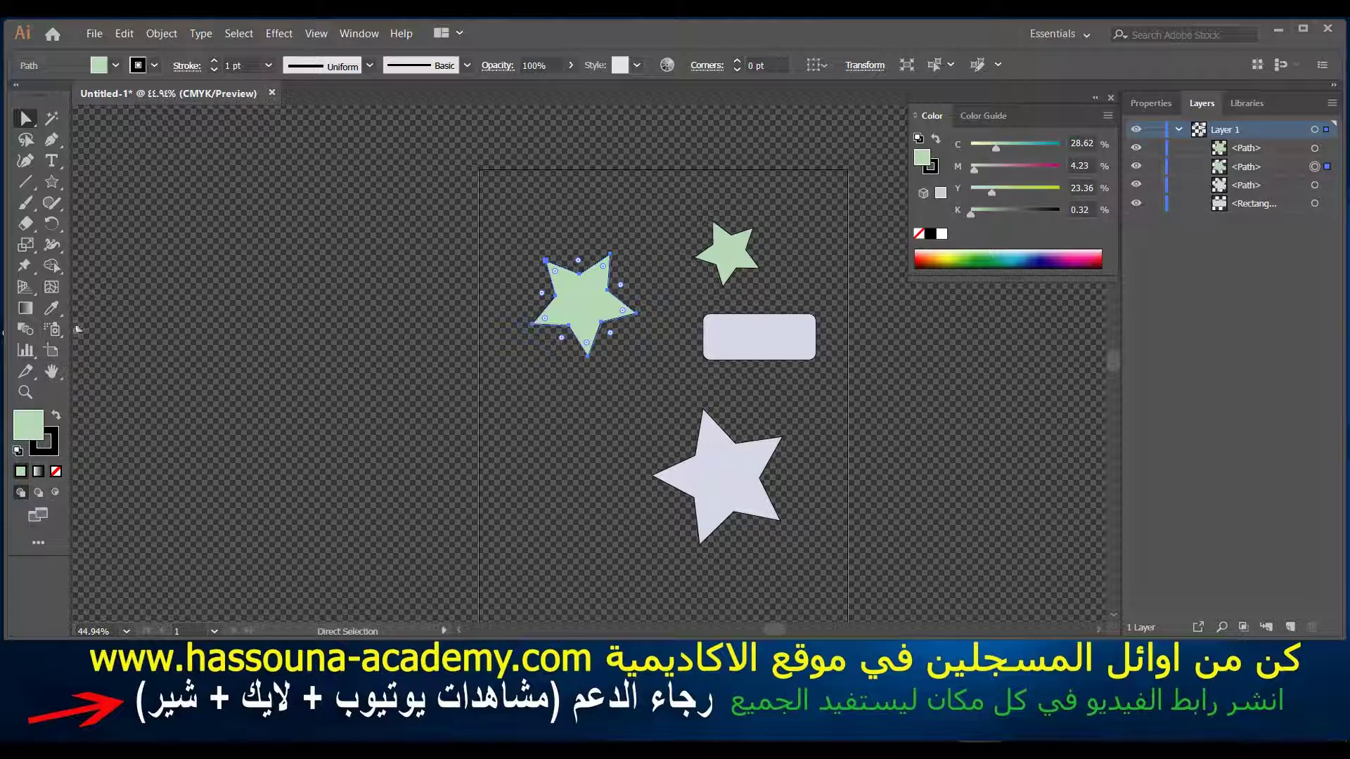
Draw a second 387.5 × 555.68 pt artboard left of Artboard 1, then start a new document
left_click(56, 351)
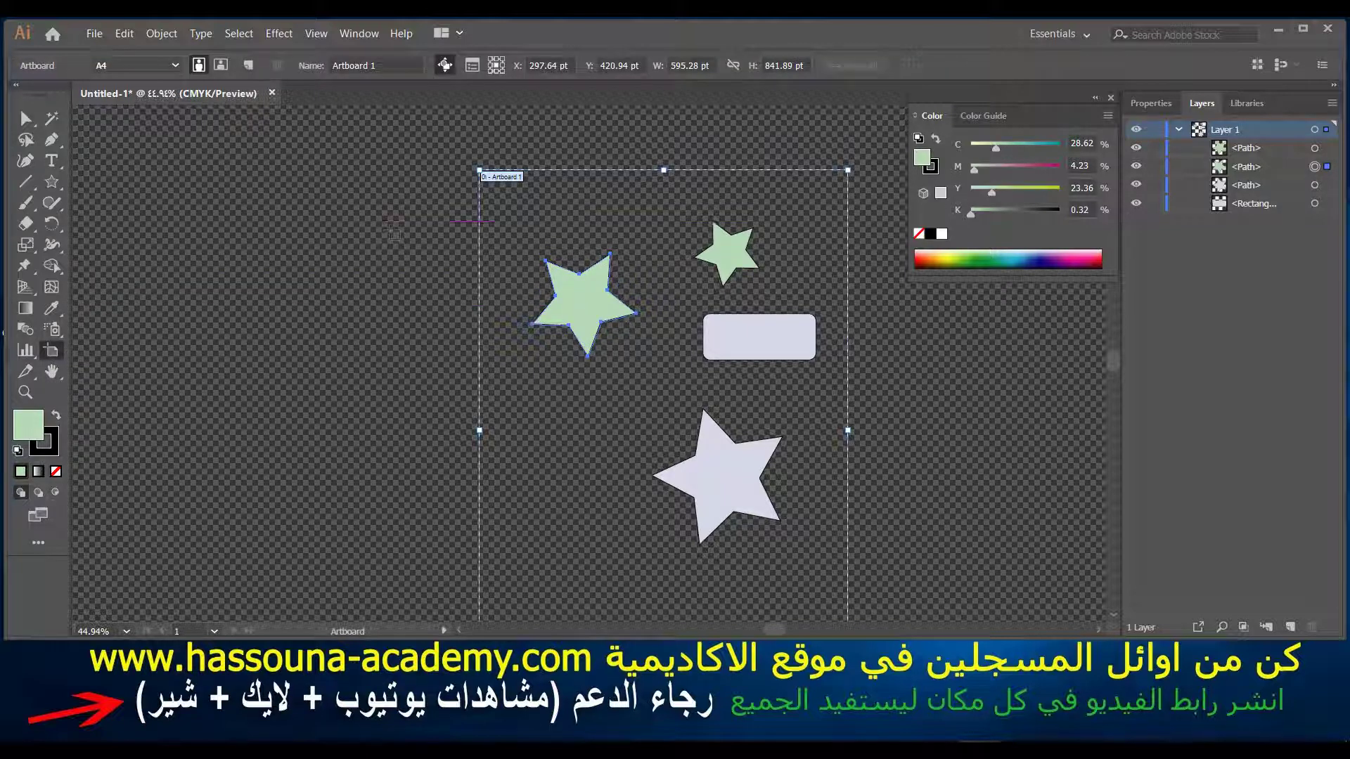
left_click_drag(416, 195, 176, 538)
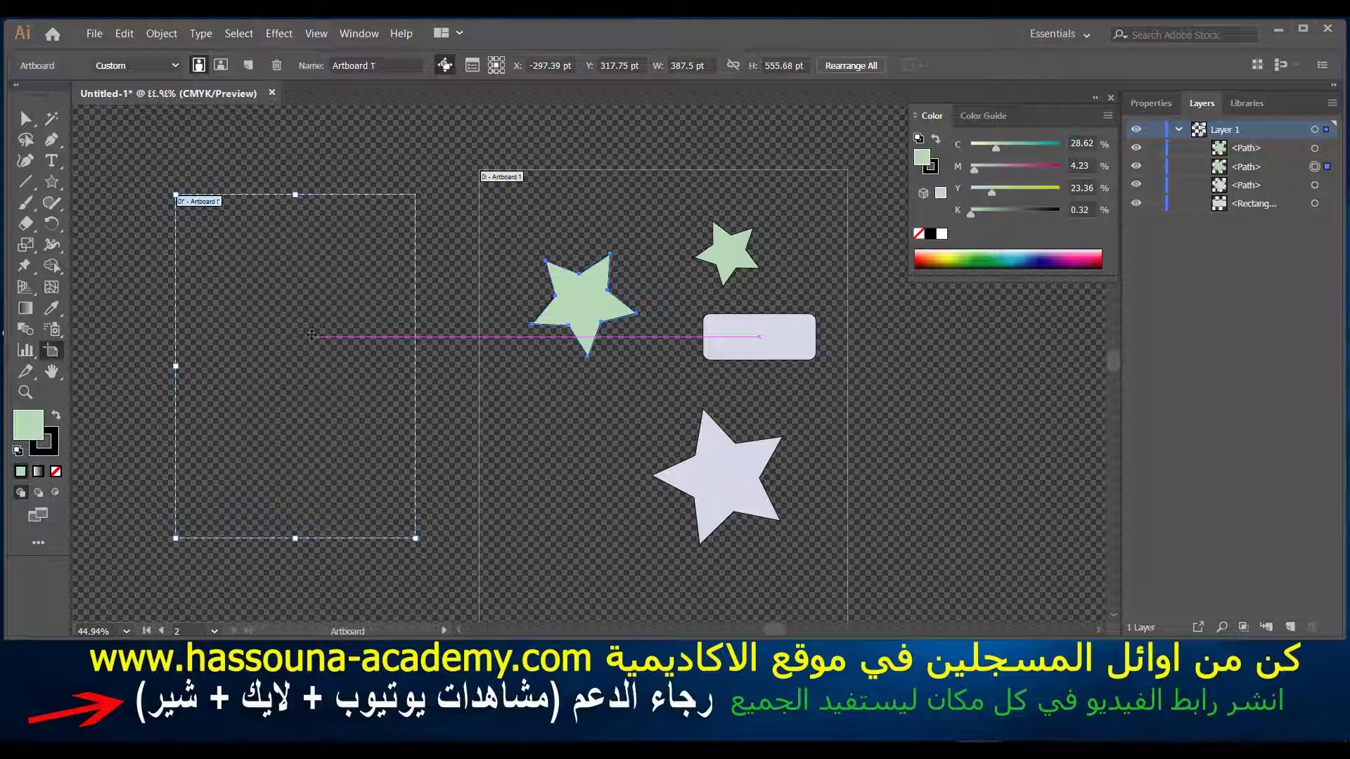
key("ctrl")
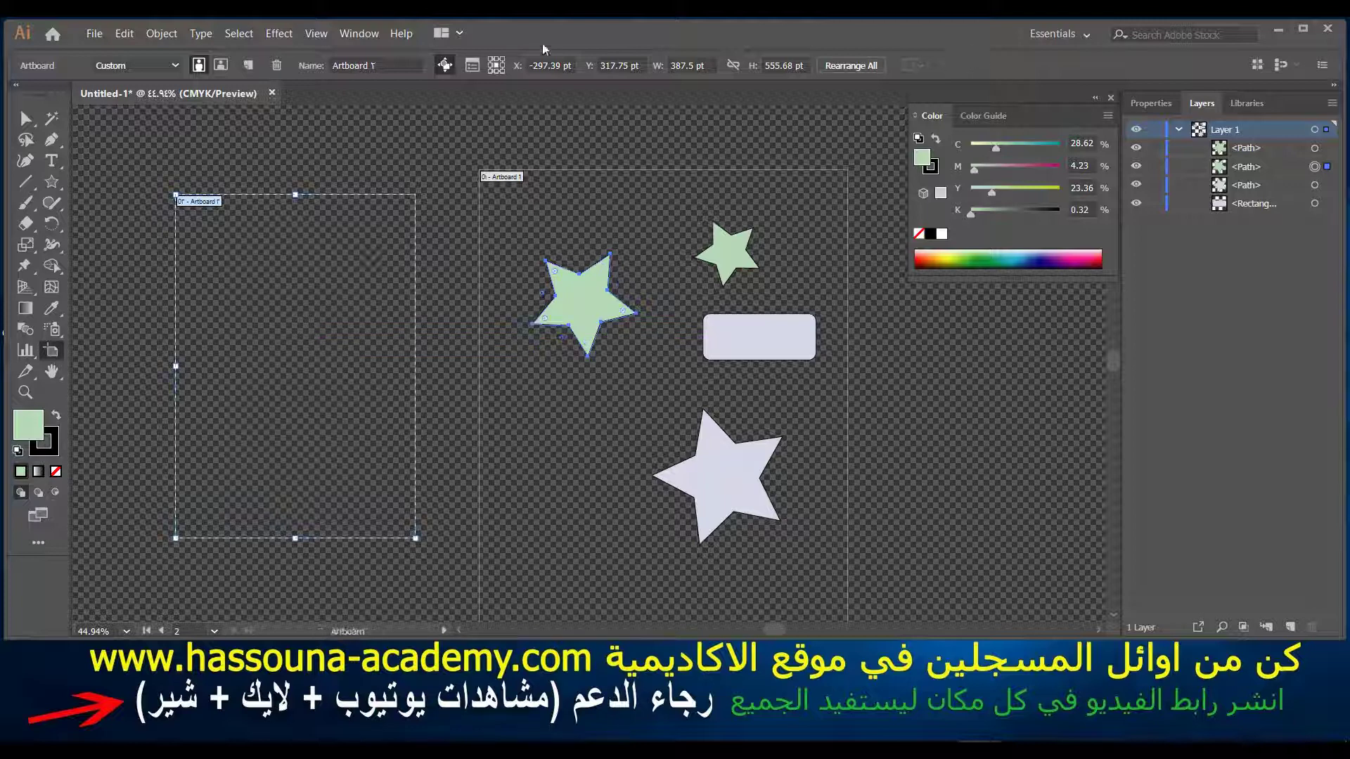
key("ctrl+n")
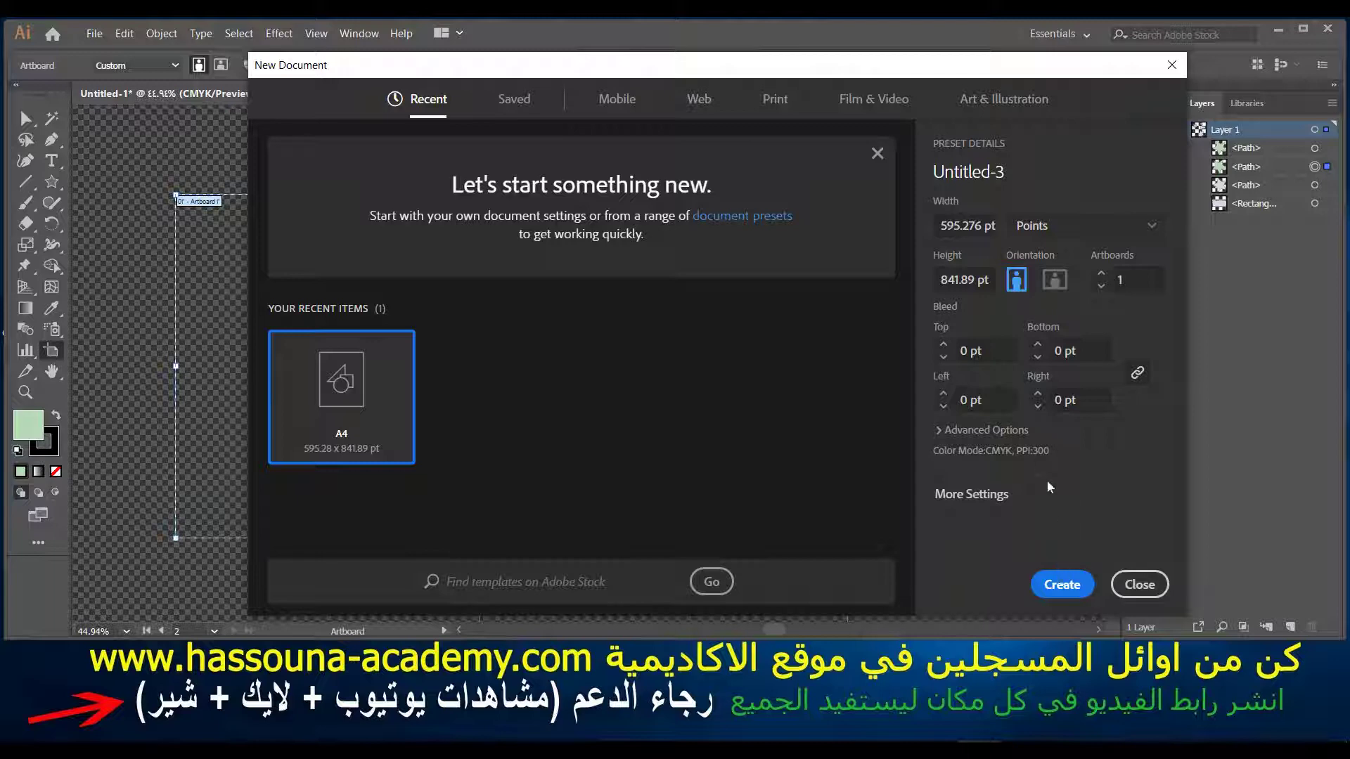
Create a blank A4 document, then switch back to the Untitled-1 star document
left_click(1062, 585)
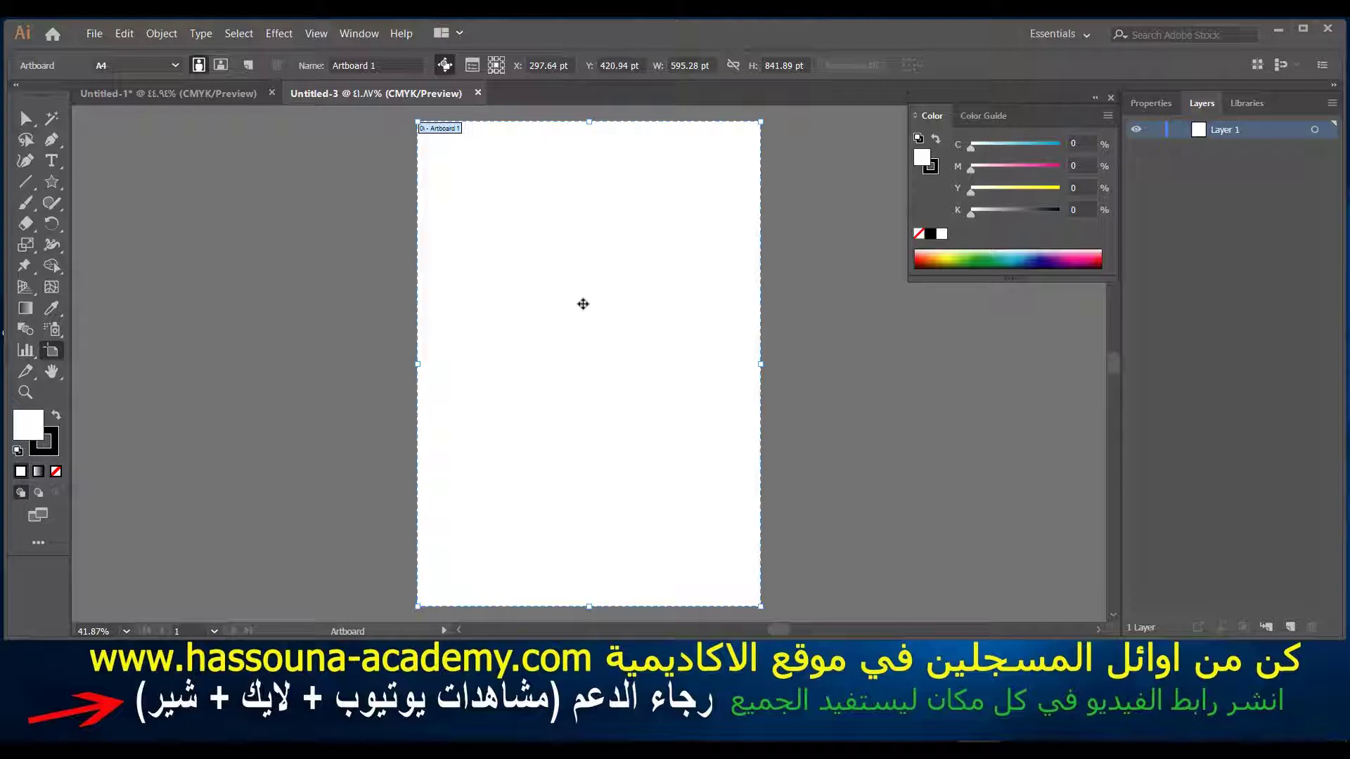
left_click(169, 93)
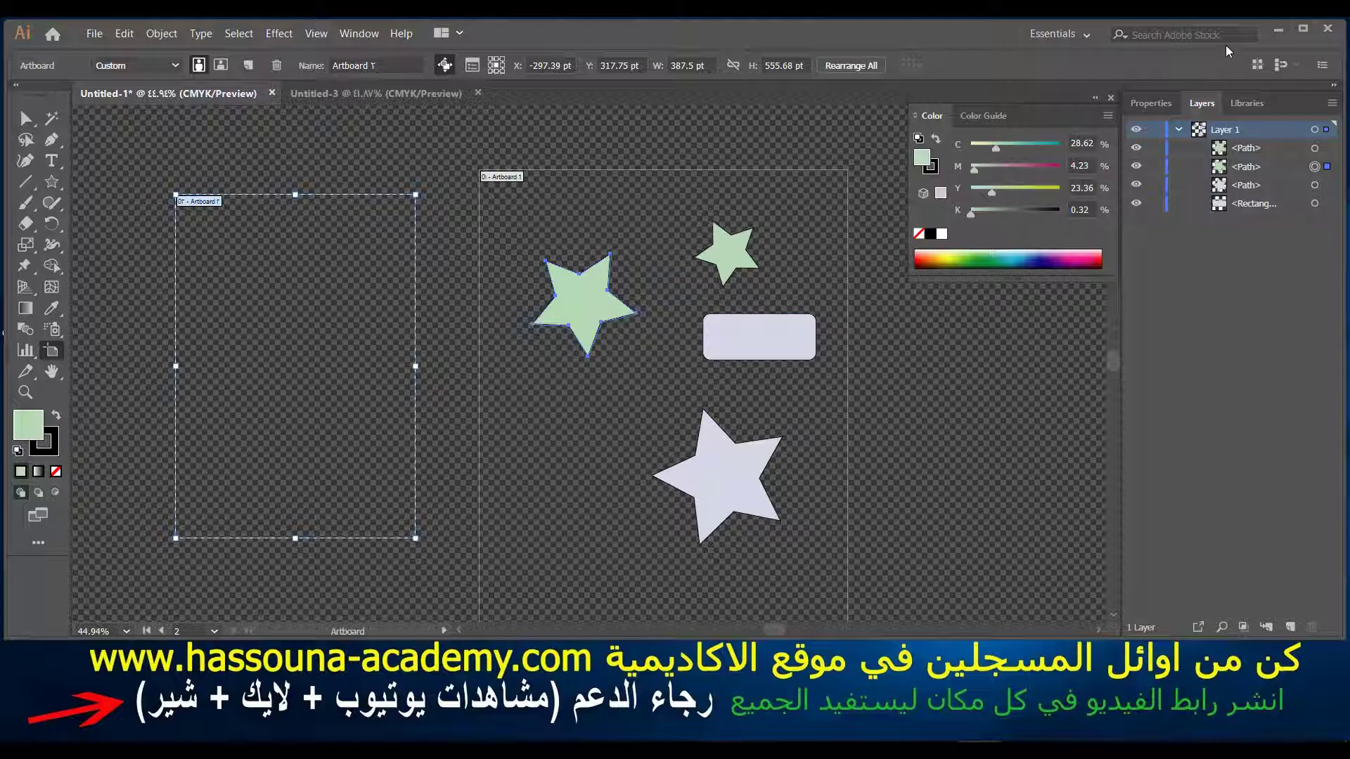
Minimise the Illustrator window to show the desktop
left_click(1278, 29)
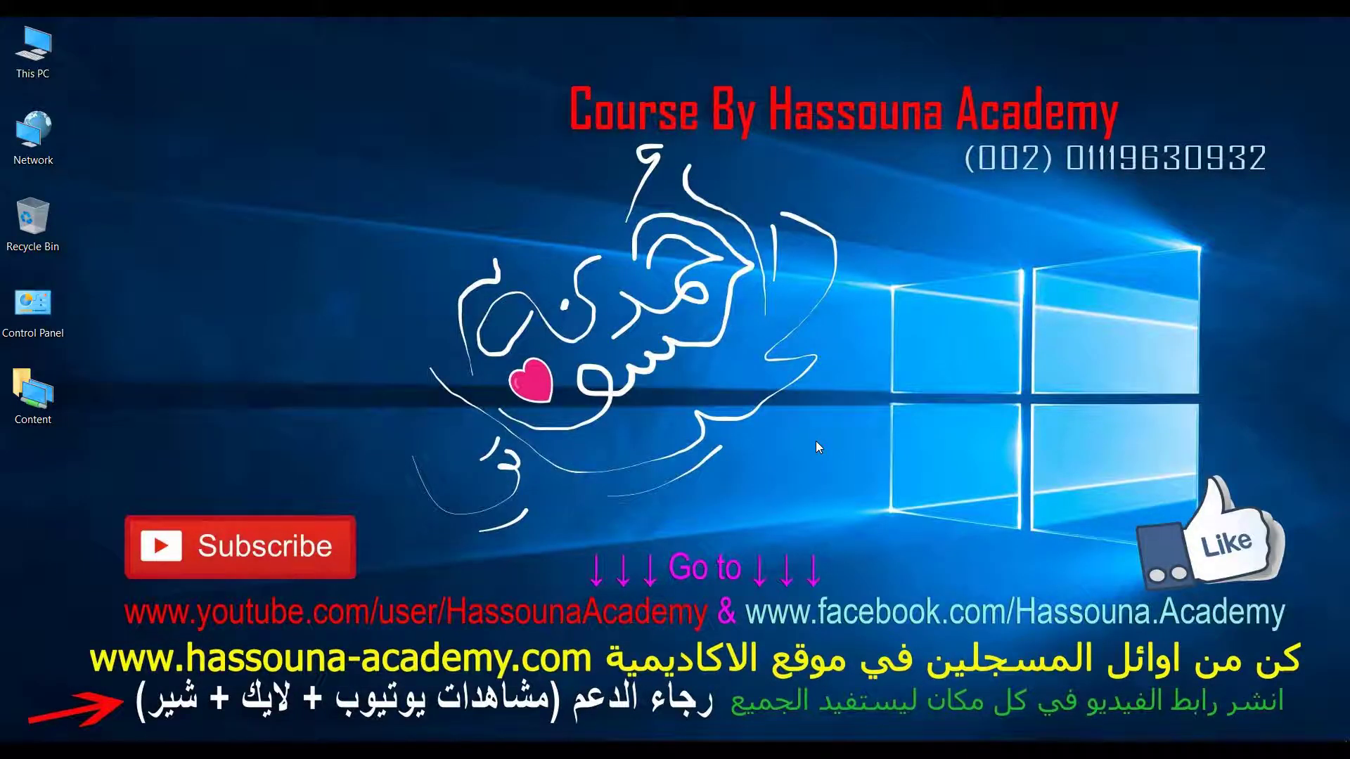